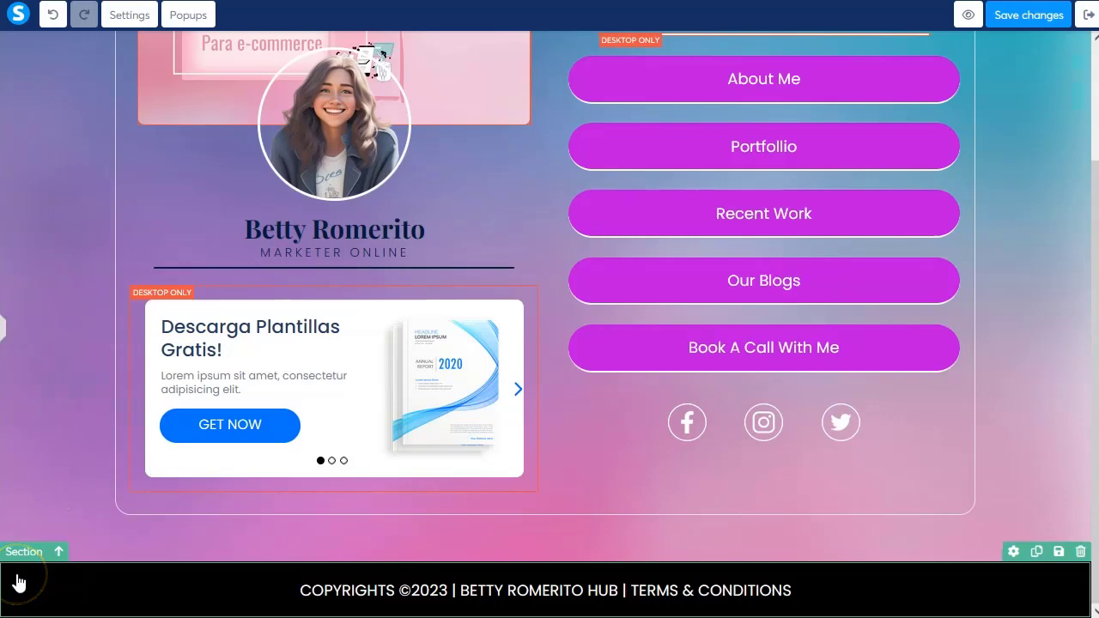
pyautogui.scroll(3, 49, 361)
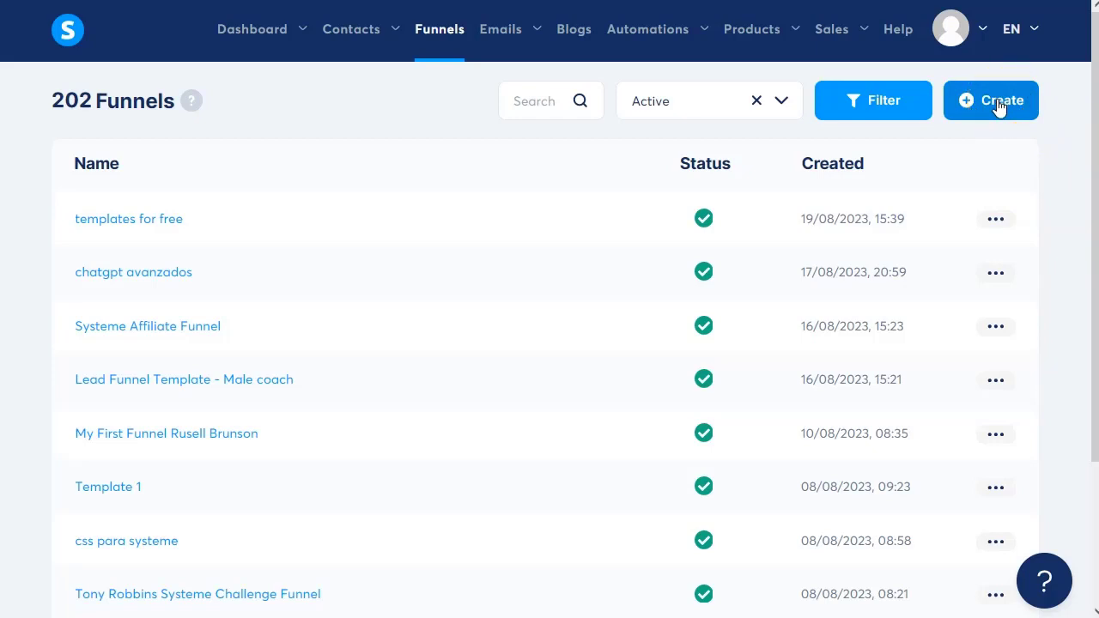
pyautogui.click(70, 105)
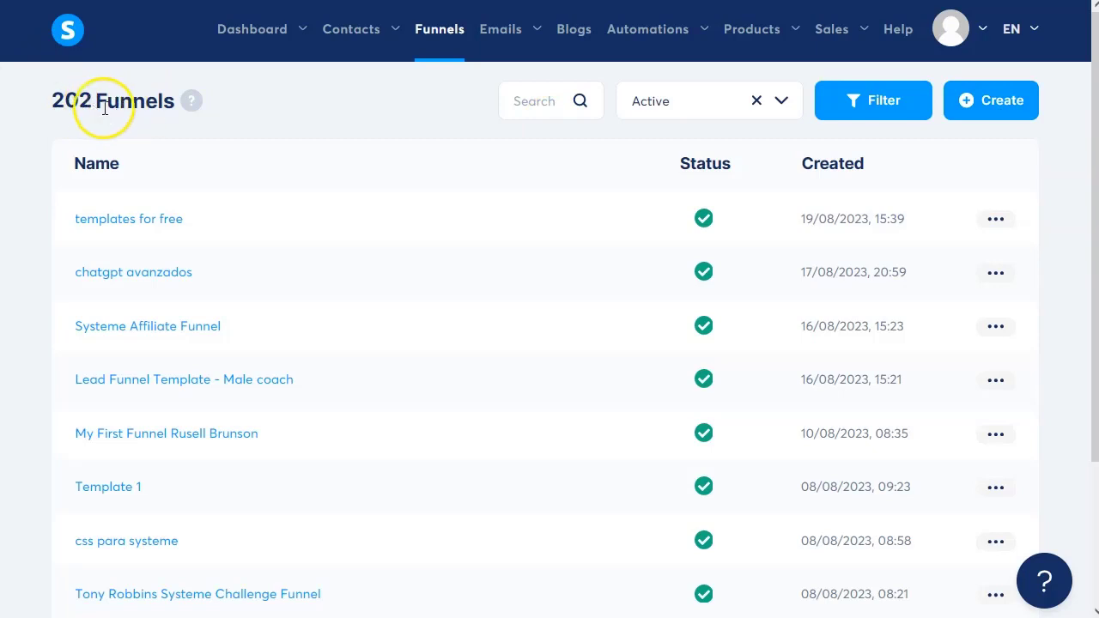
# Step: Start creating a new funnel and name it BioLink
pyautogui.click(994, 103)
pyautogui.click(350, 194)
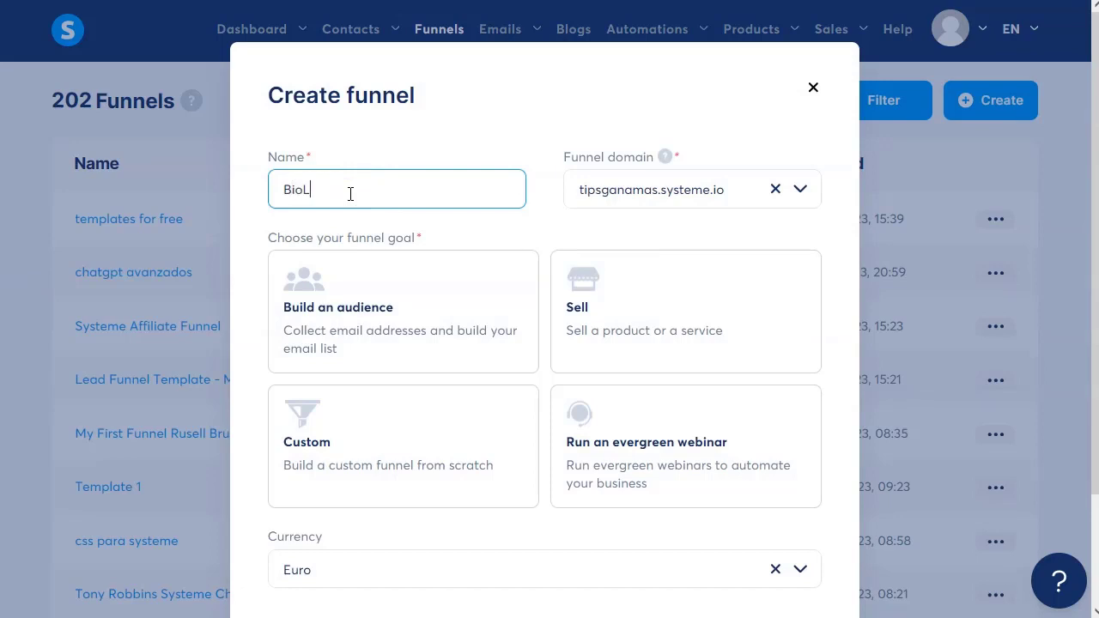
pyautogui.write('BioLink')
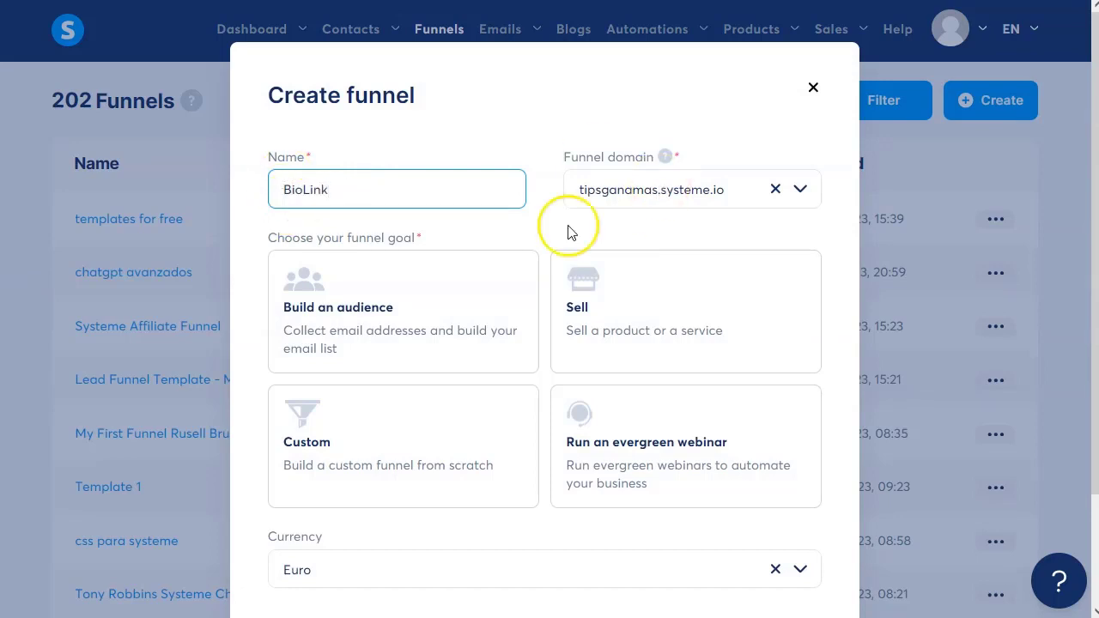
pyautogui.click(802, 190)
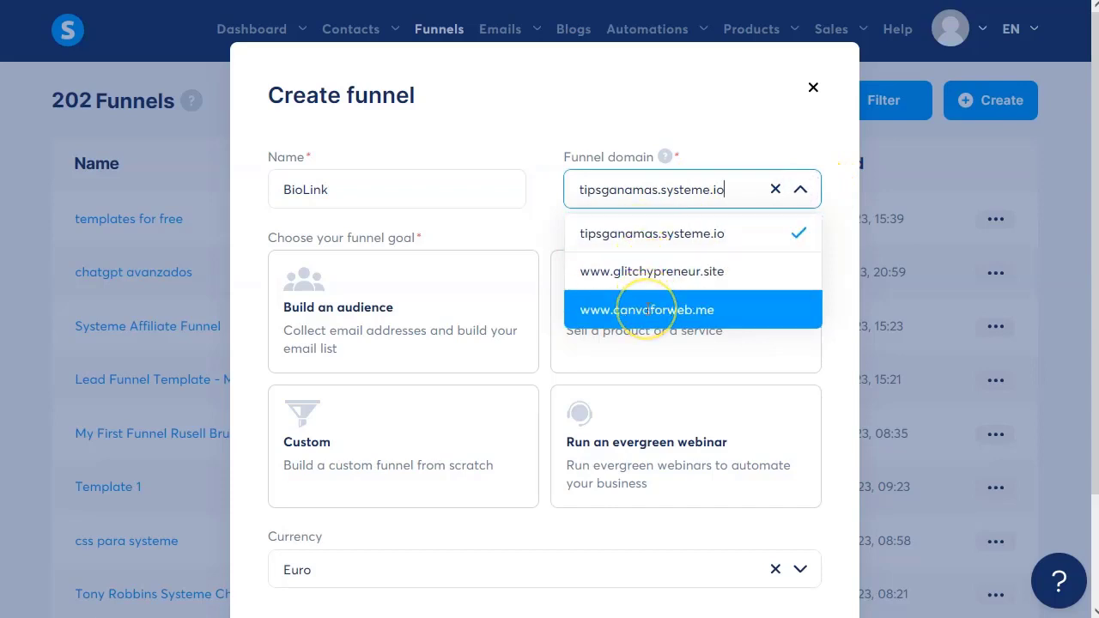
pyautogui.click(674, 309)
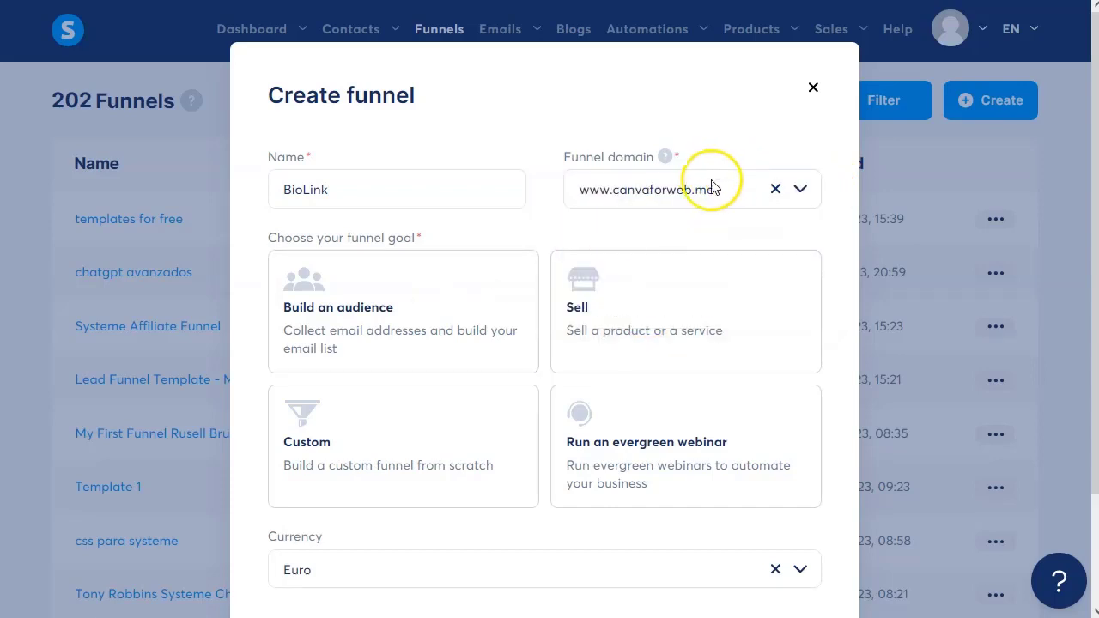
pyautogui.click(800, 189)
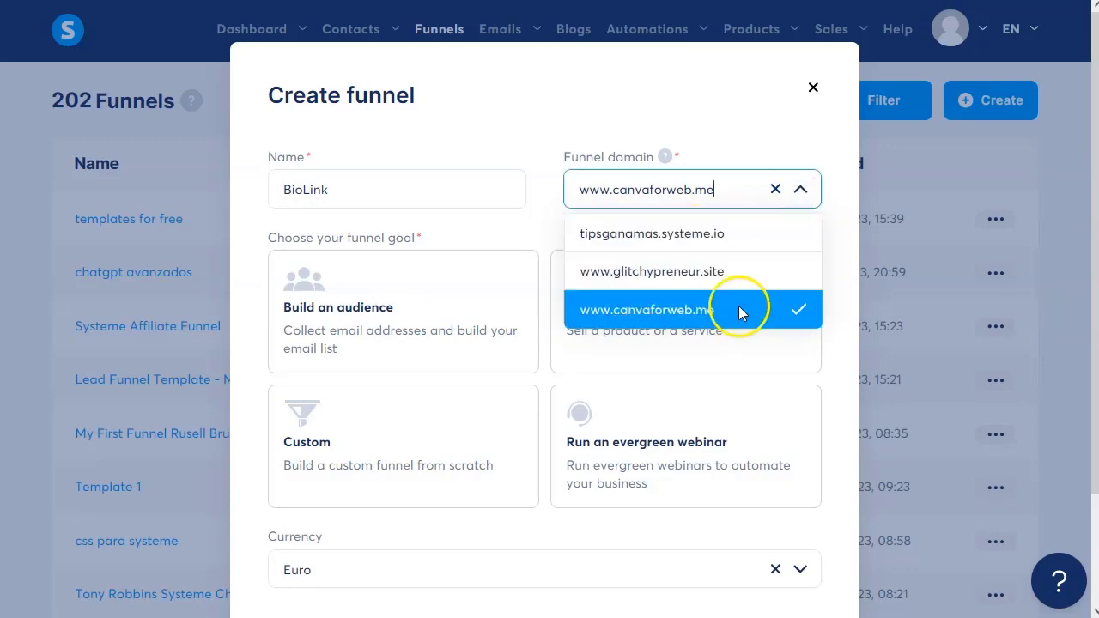
pyautogui.click(748, 236)
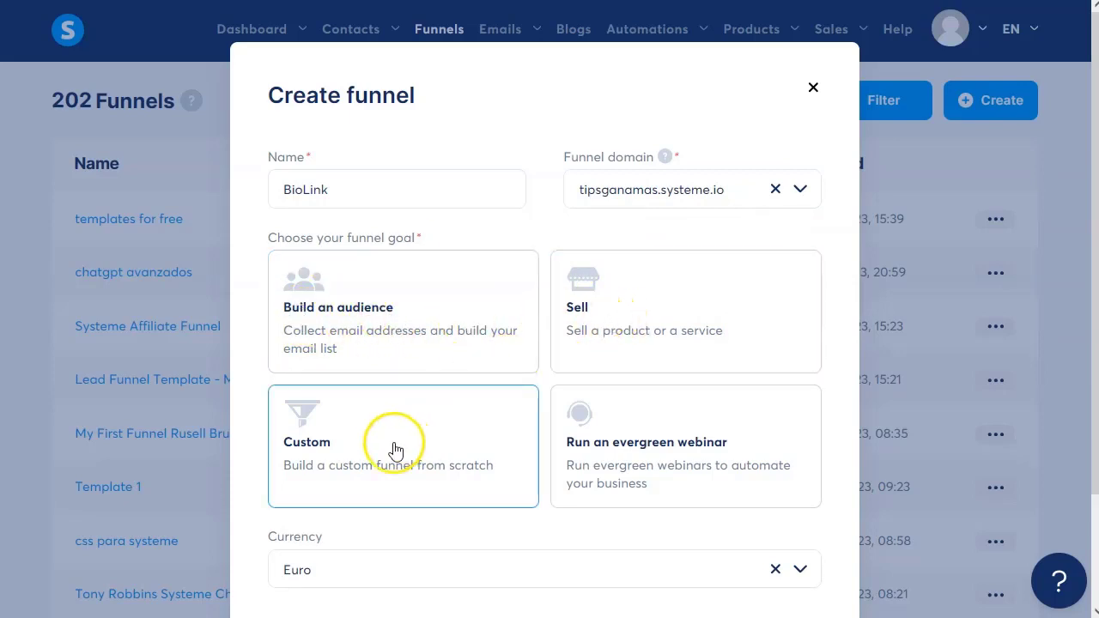
# Step: Choose Build an audience as the funnel goal, set the currency to U.S. Dollar, and save the funnel
pyautogui.click(404, 309)
pyautogui.scroll(-2, 601, 430)
pyautogui.click(799, 468)
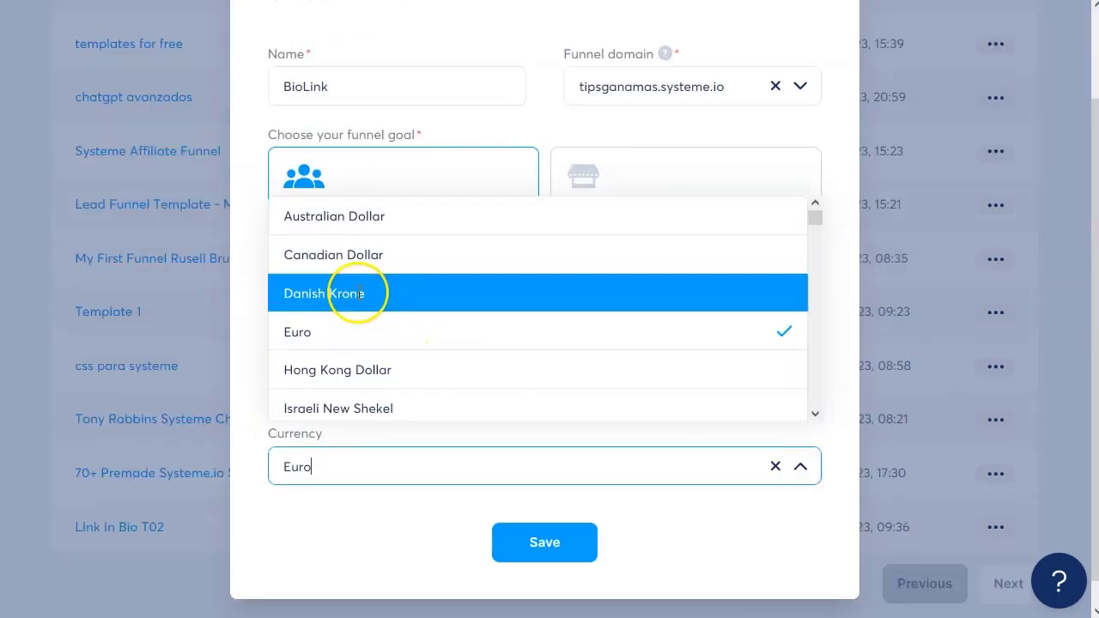
pyautogui.scroll(-2, 366, 232)
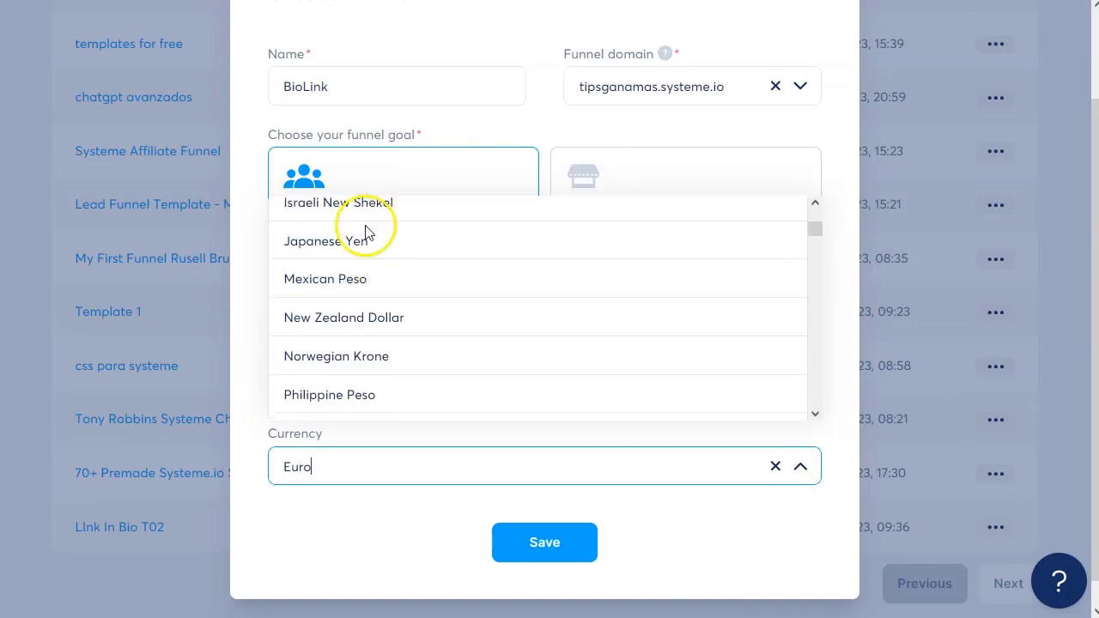
pyautogui.scroll(-3, 350, 344)
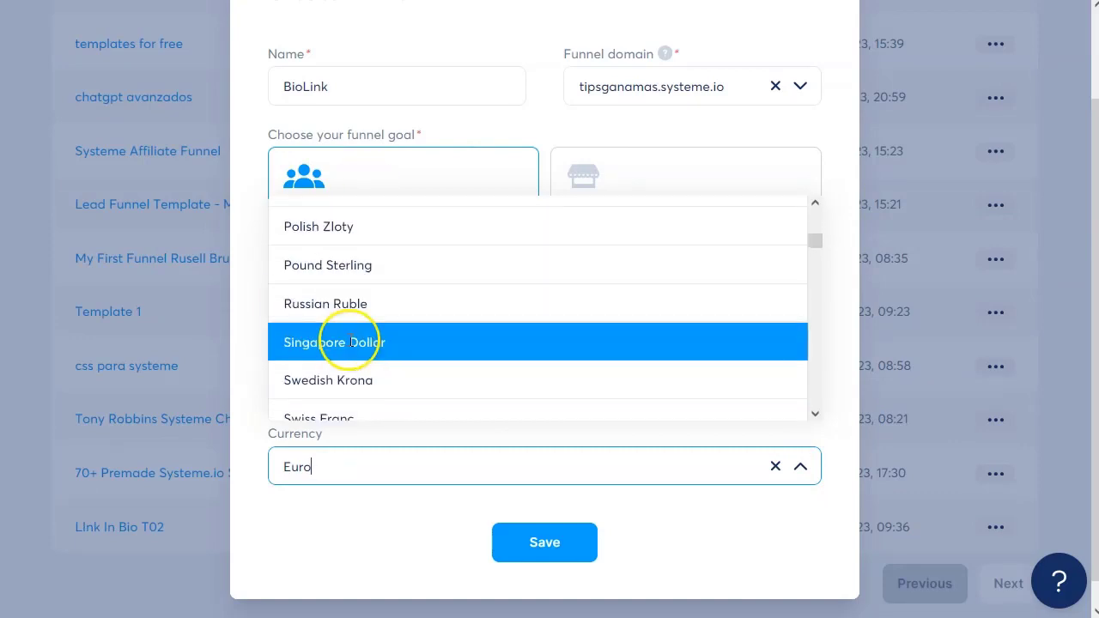
pyautogui.scroll(-1, 352, 364)
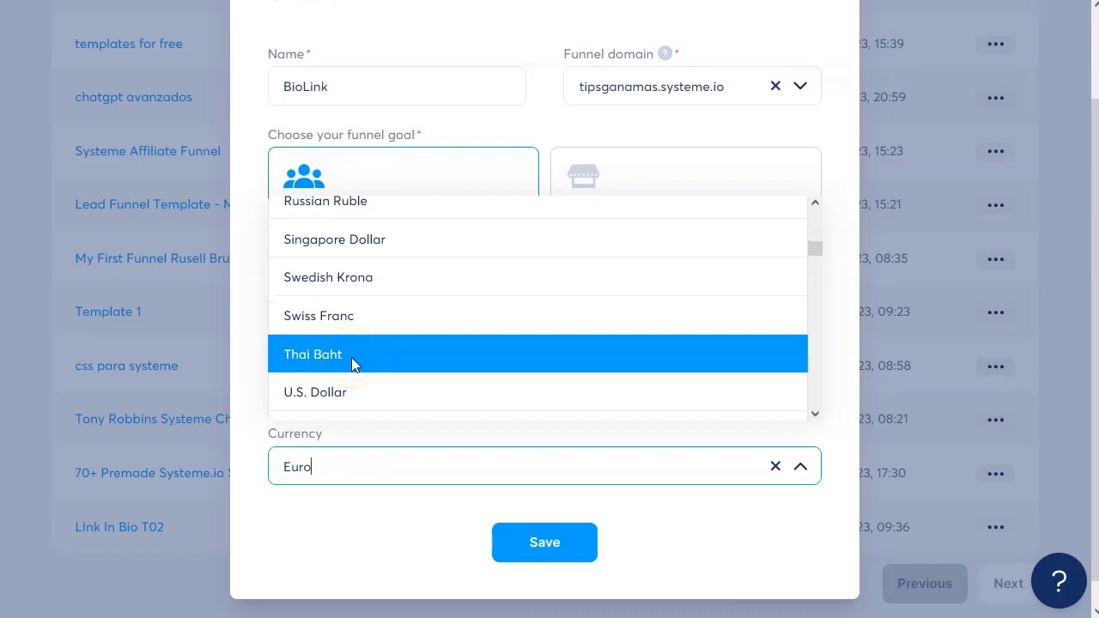
pyautogui.click(351, 395)
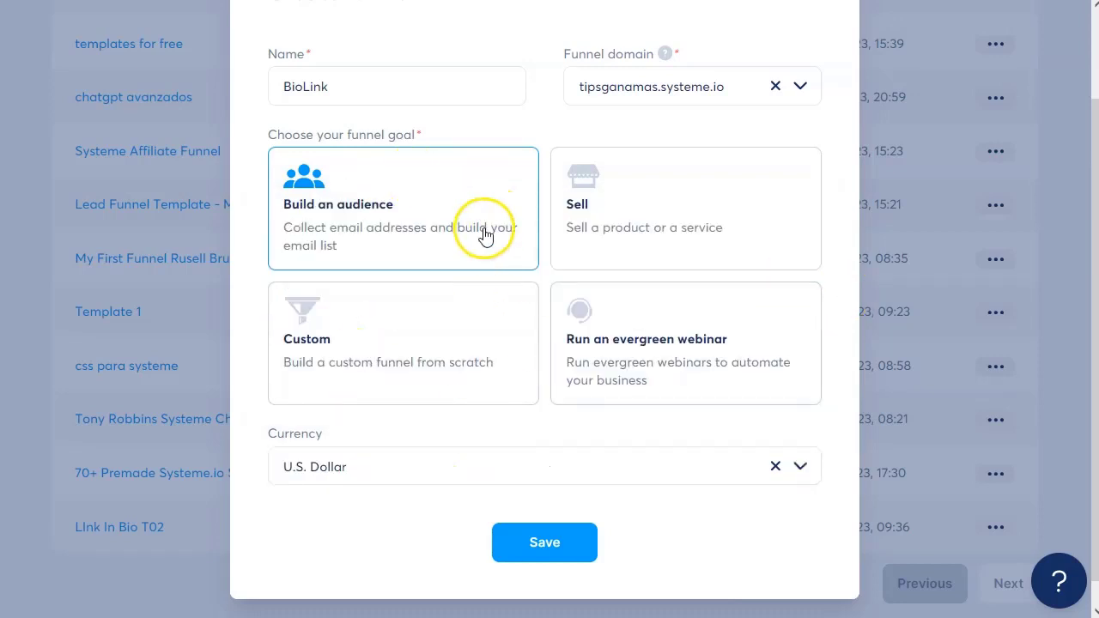
pyautogui.click(544, 539)
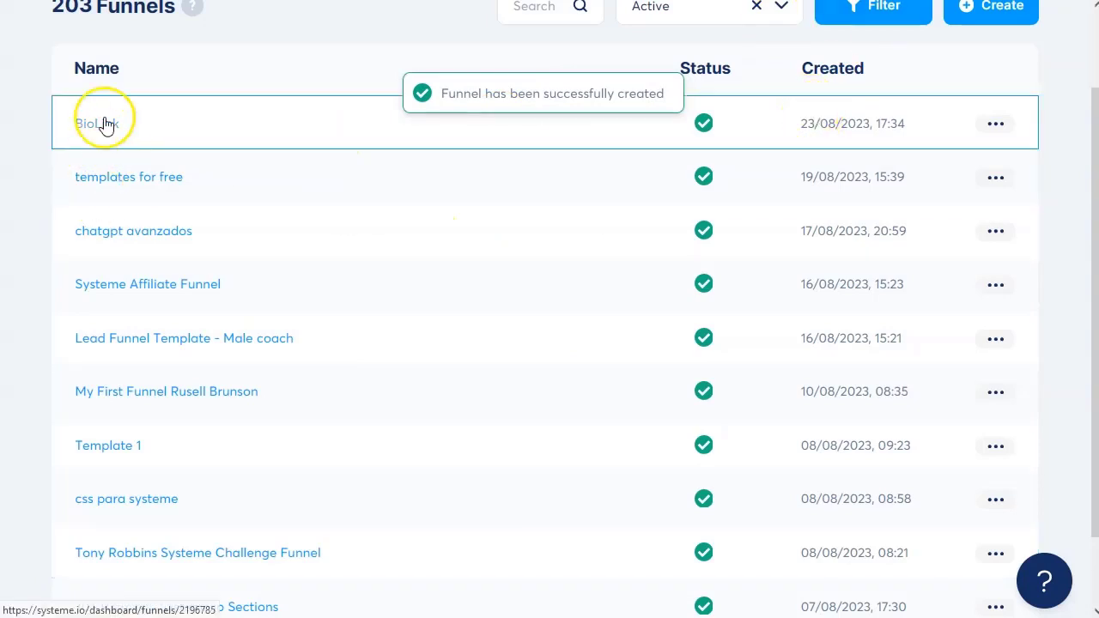
# Step: Open the BioLink funnel and show the configuration of its Squeeze page step
pyautogui.click(100, 123)
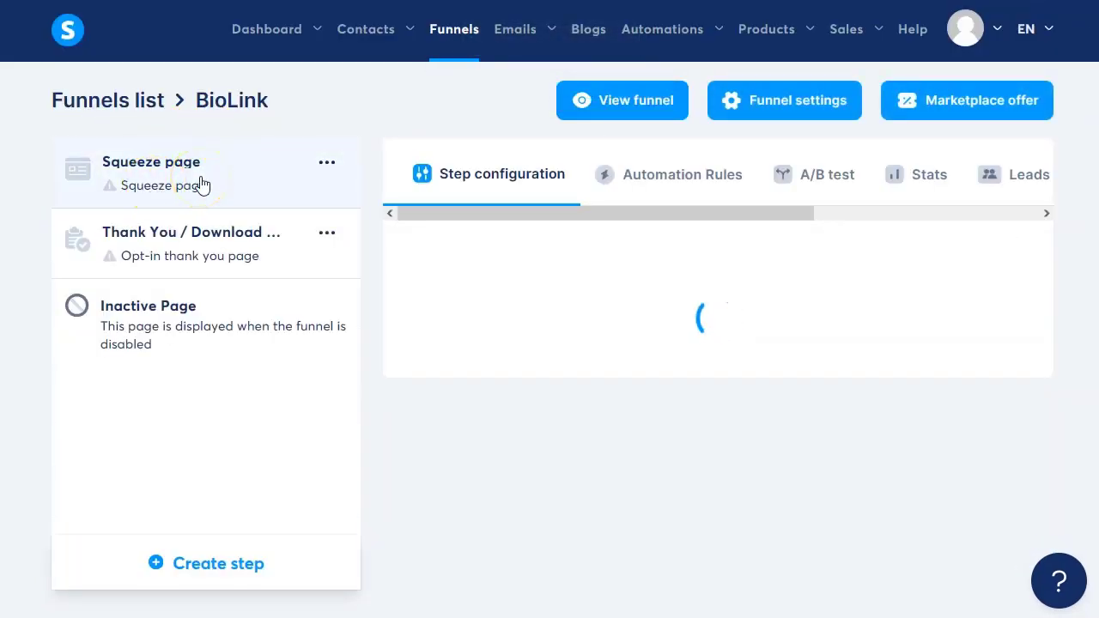
pyautogui.click(204, 255)
pyautogui.click(152, 332)
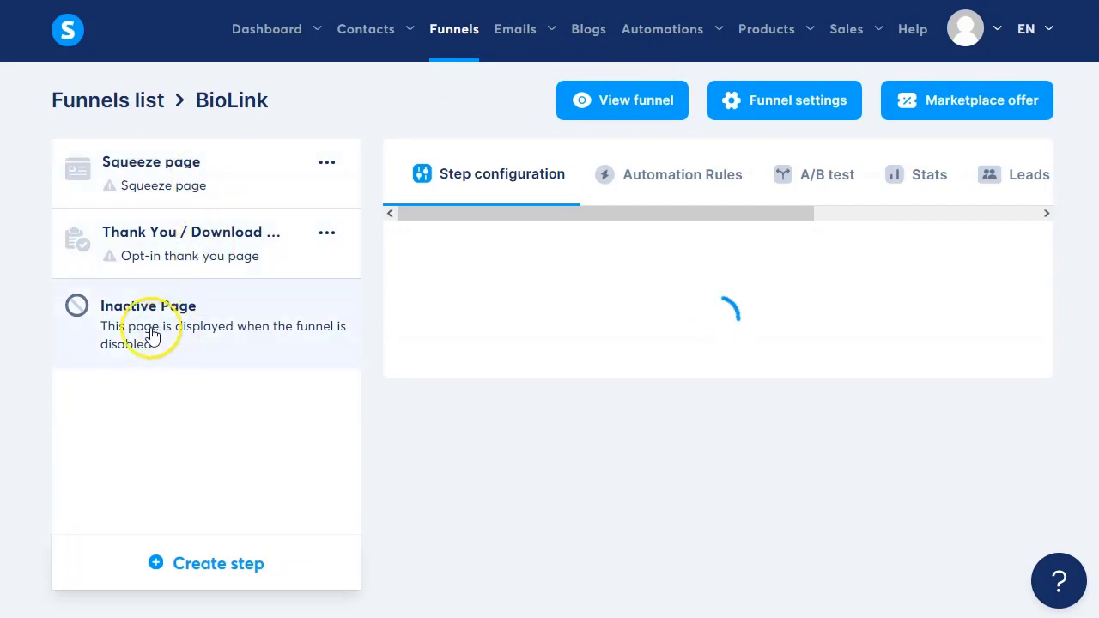
pyautogui.click(260, 346)
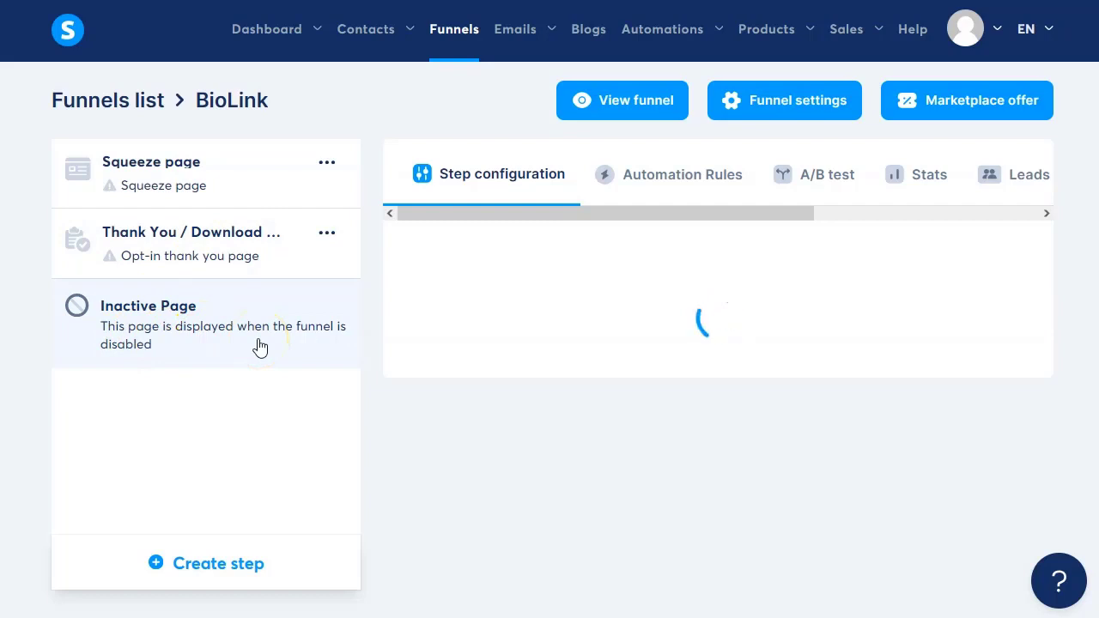
pyautogui.click(245, 202)
pyautogui.click(206, 167)
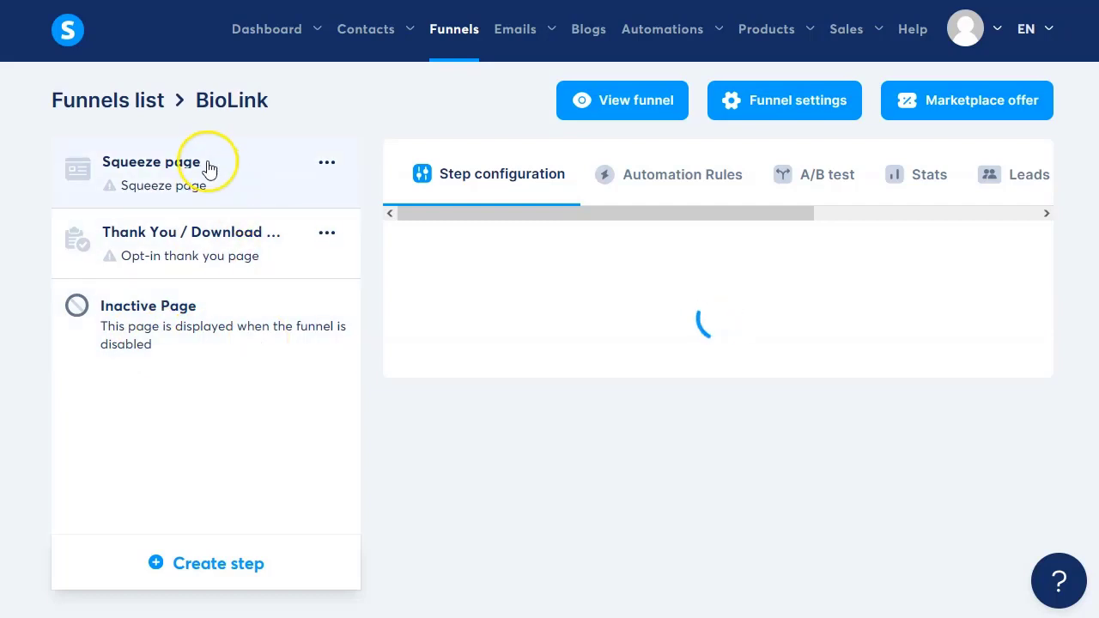
pyautogui.click(182, 180)
# Step: Browse the squeeze page templates with 30 per page and select the blank template at the end of the gallery
pyautogui.moveTo(503, 332)
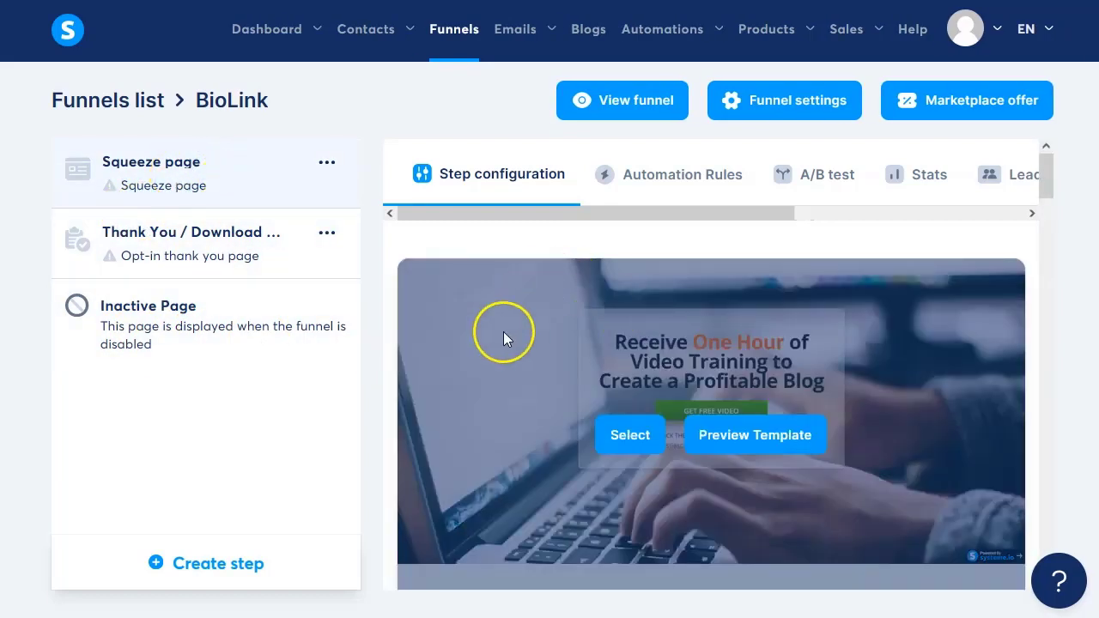
pyautogui.scroll(-10, 648, 359)
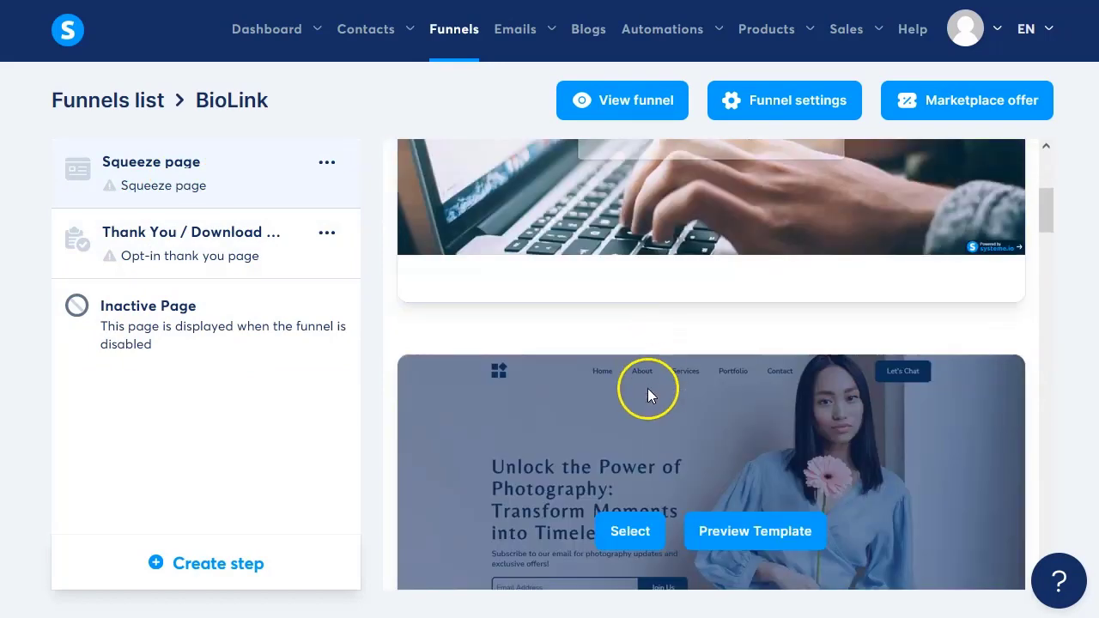
pyautogui.scroll(-8, 575, 413)
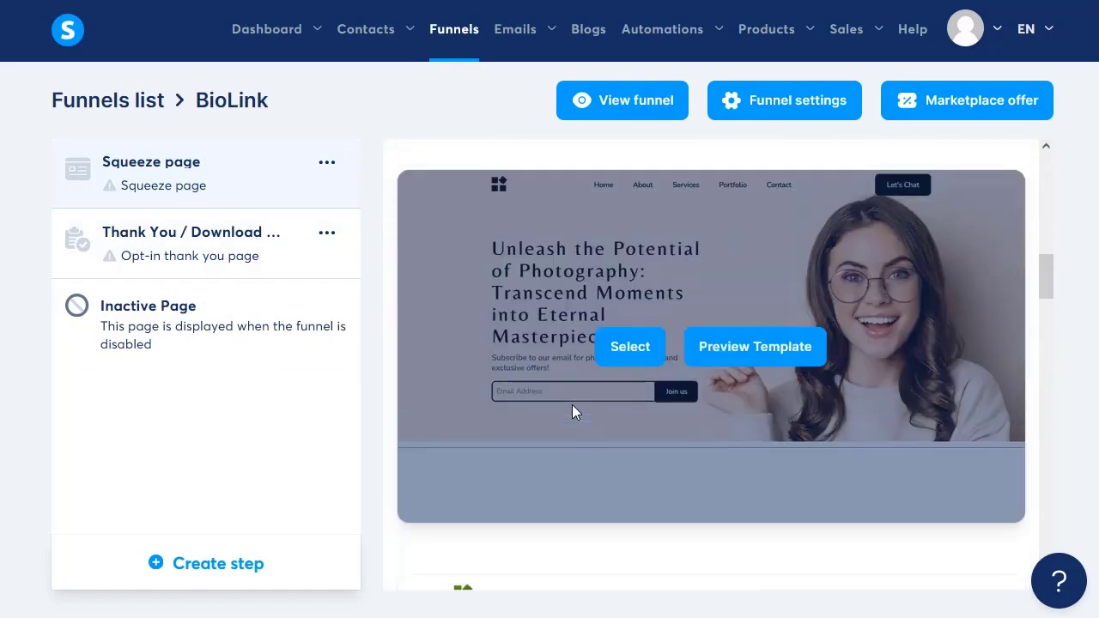
pyautogui.scroll(-10, 576, 421)
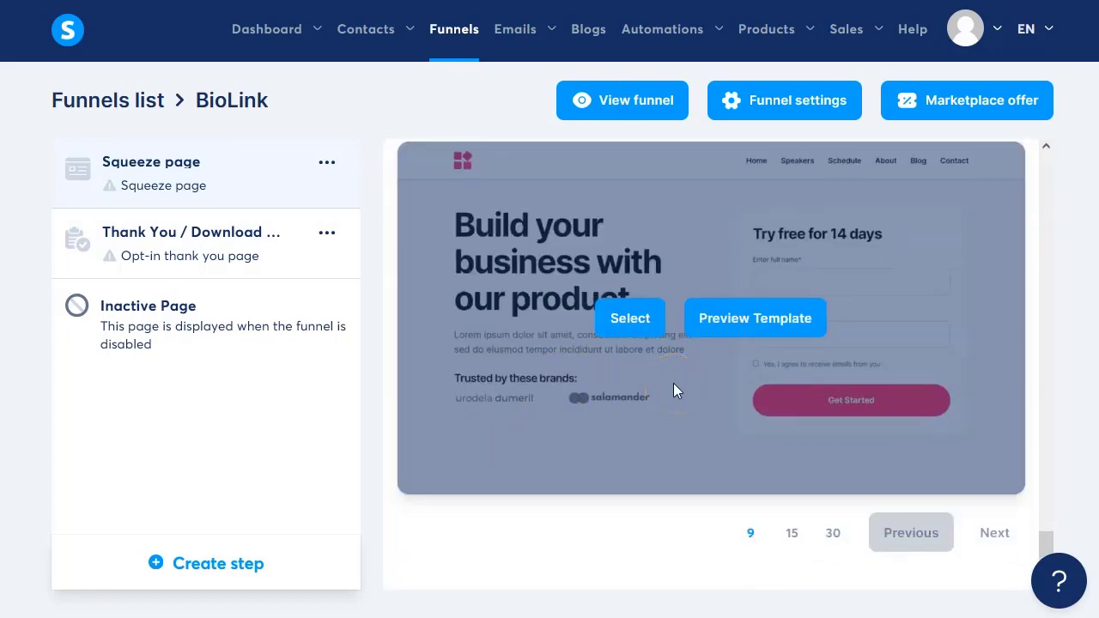
pyautogui.click(996, 539)
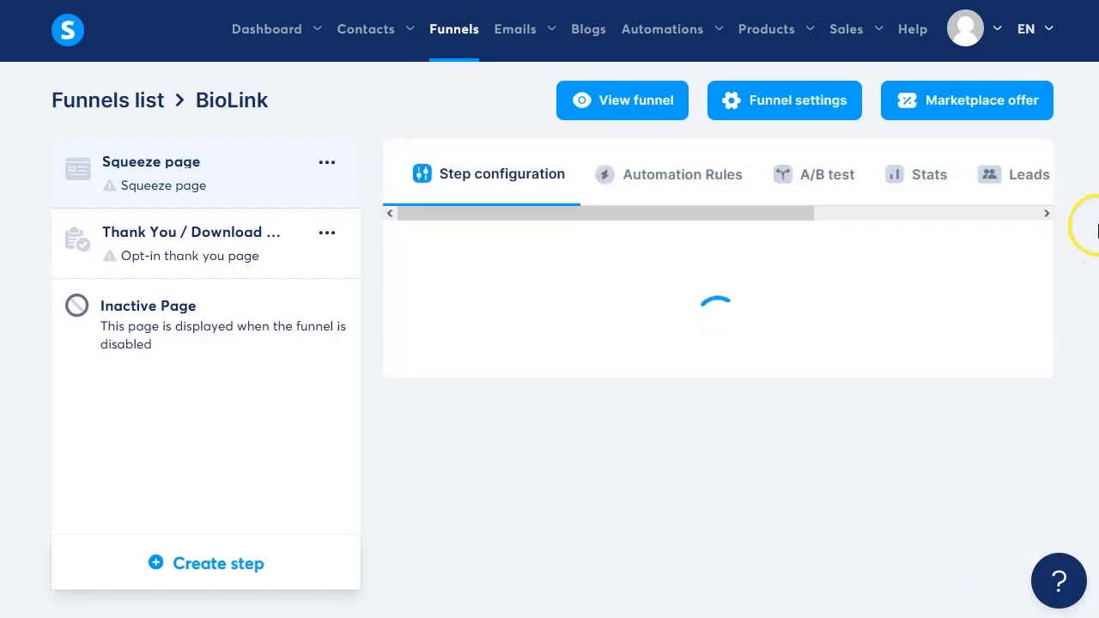
pyautogui.moveTo(1042, 189); pyautogui.dragTo(1046, 545)
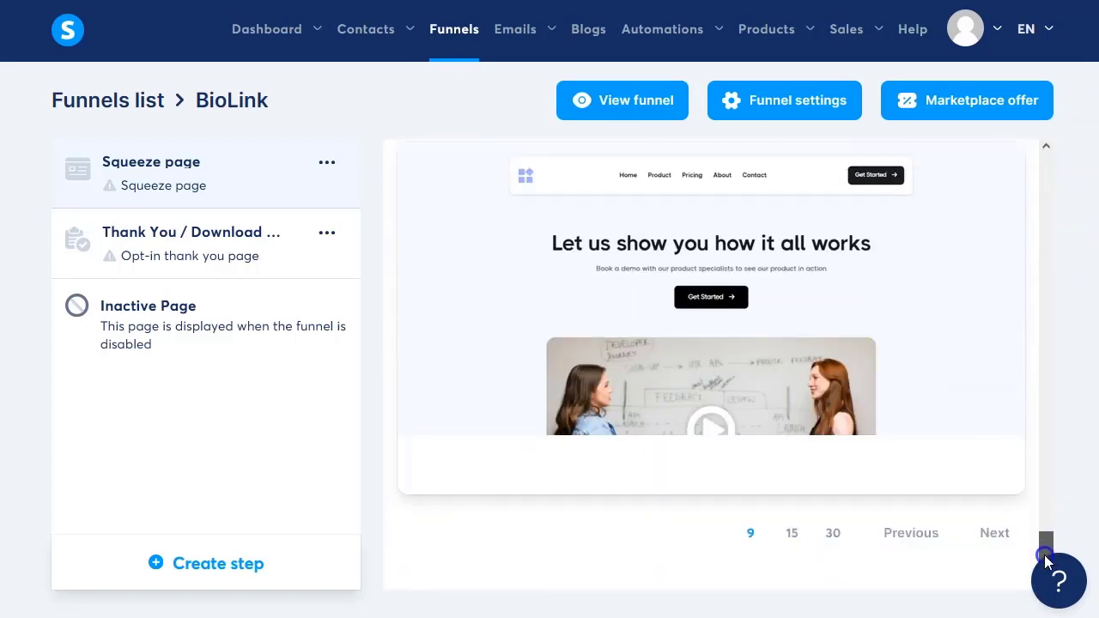
pyautogui.click(996, 533)
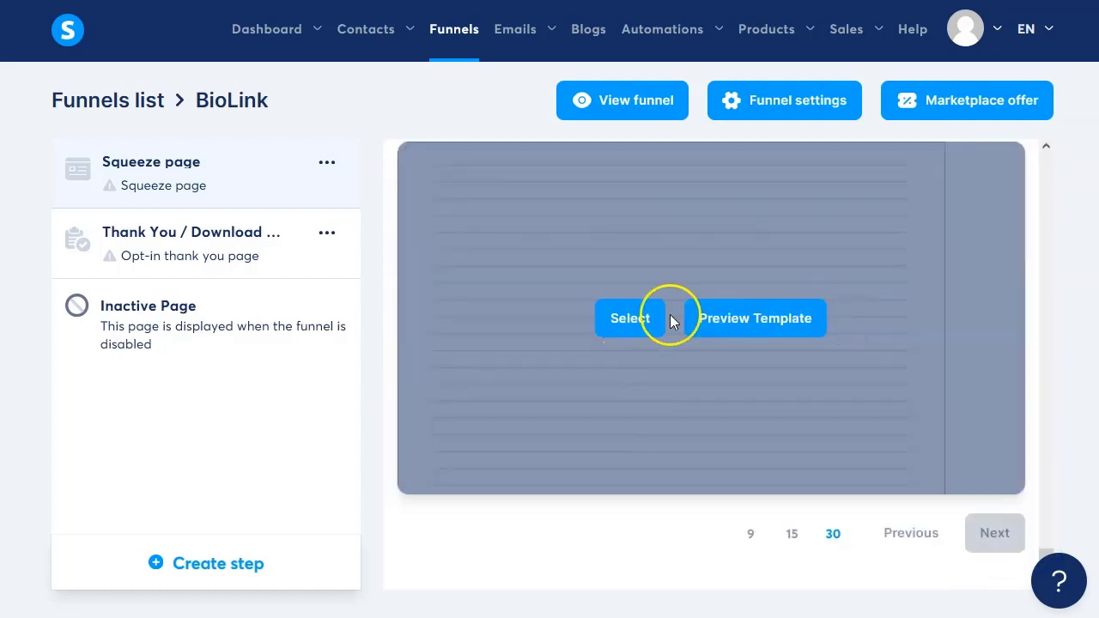
pyautogui.scroll(1, 704, 343)
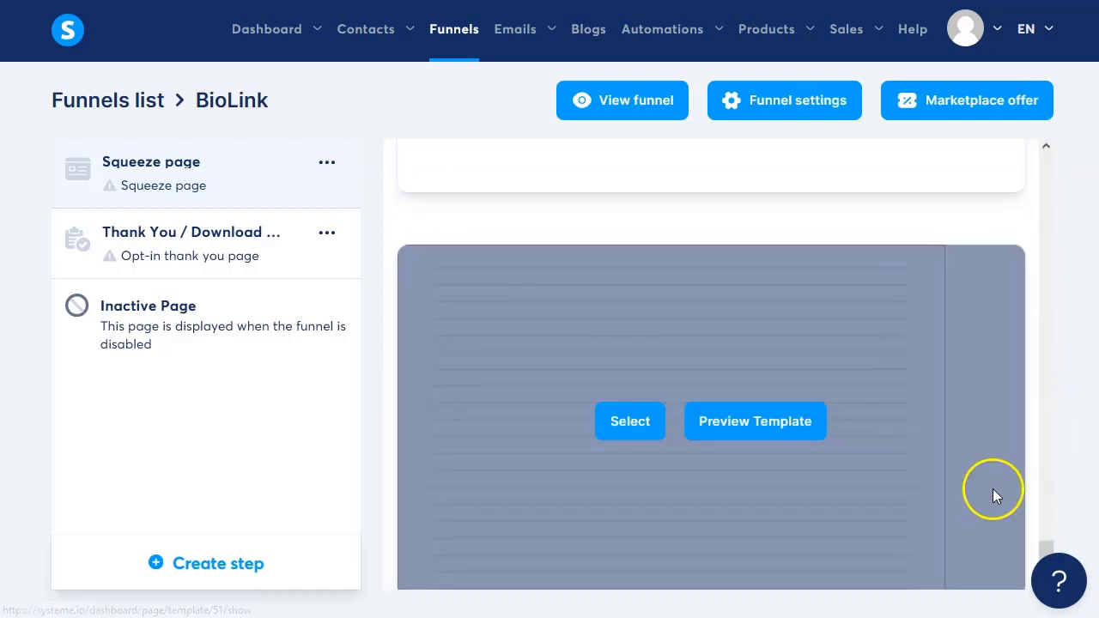
pyautogui.scroll(-1, 692, 391)
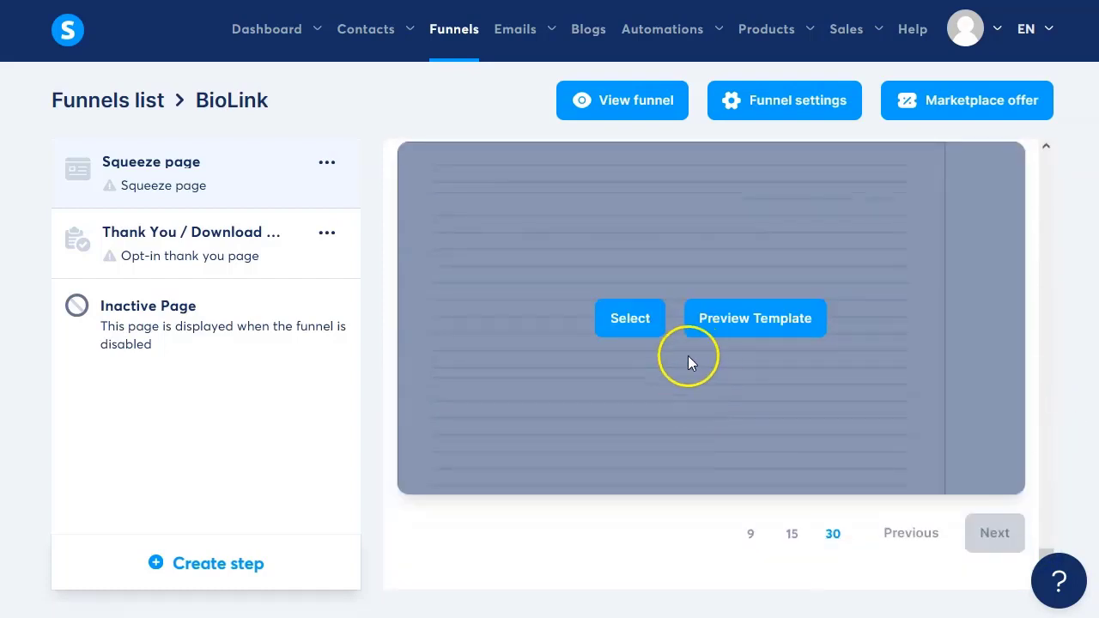
pyautogui.click(630, 320)
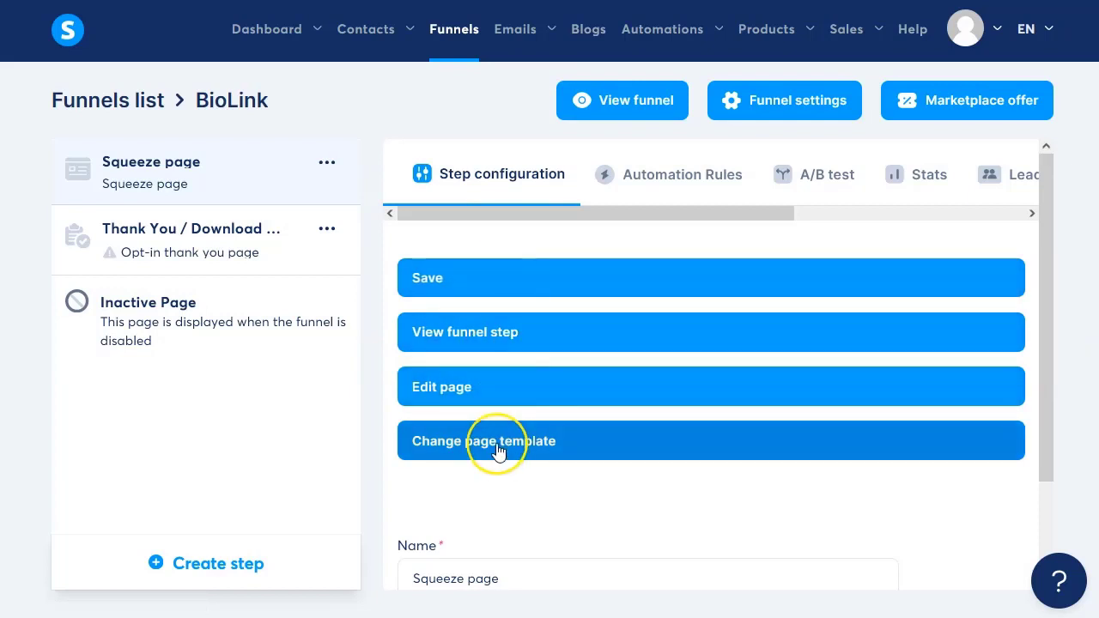
# Step: Rename the Squeeze page step to BioLink, set its URL path to biolink, and save the step
pyautogui.scroll(-2, 498, 449)
pyautogui.scroll(2, 545, 467)
pyautogui.scroll(-2, 556, 476)
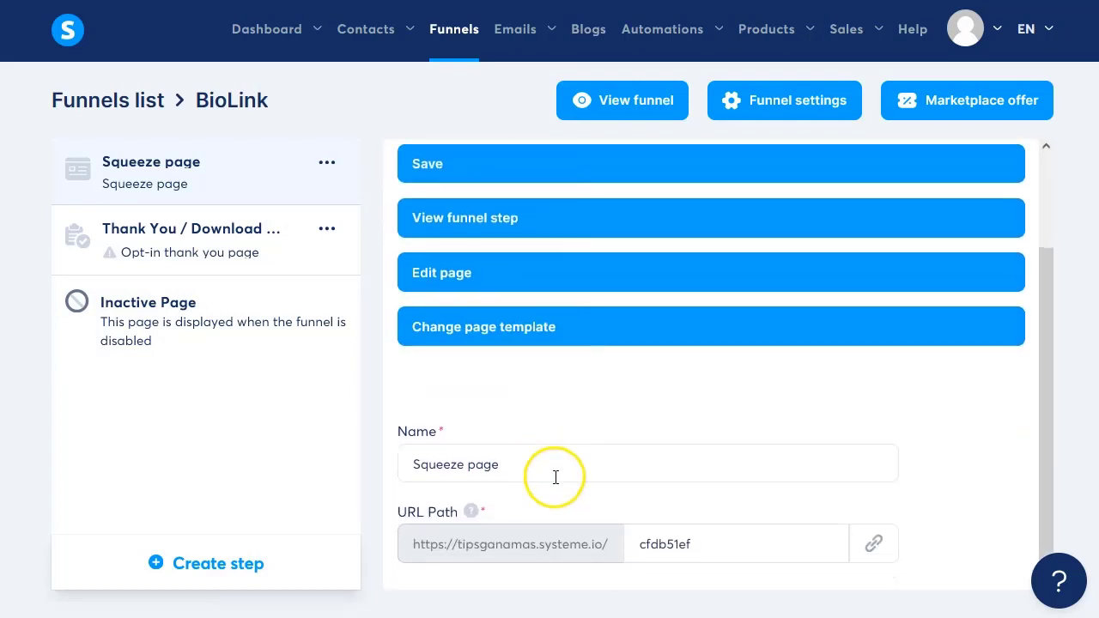
pyautogui.click(537, 468)
pyautogui.moveTo(536, 468); pyautogui.dragTo(296, 470)
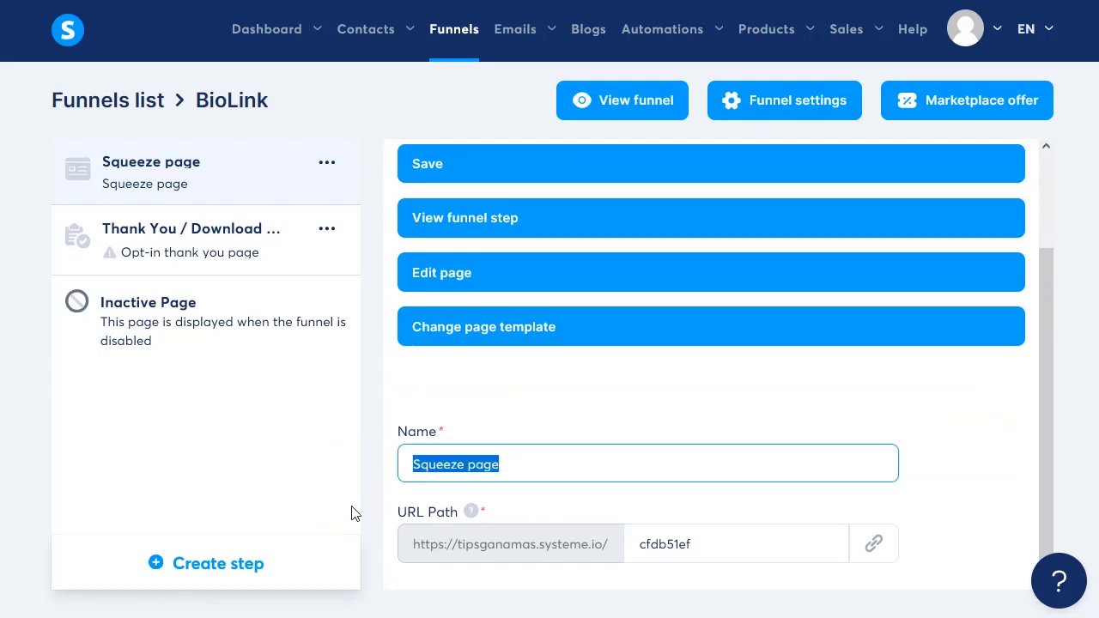
pyautogui.write('BioLink')
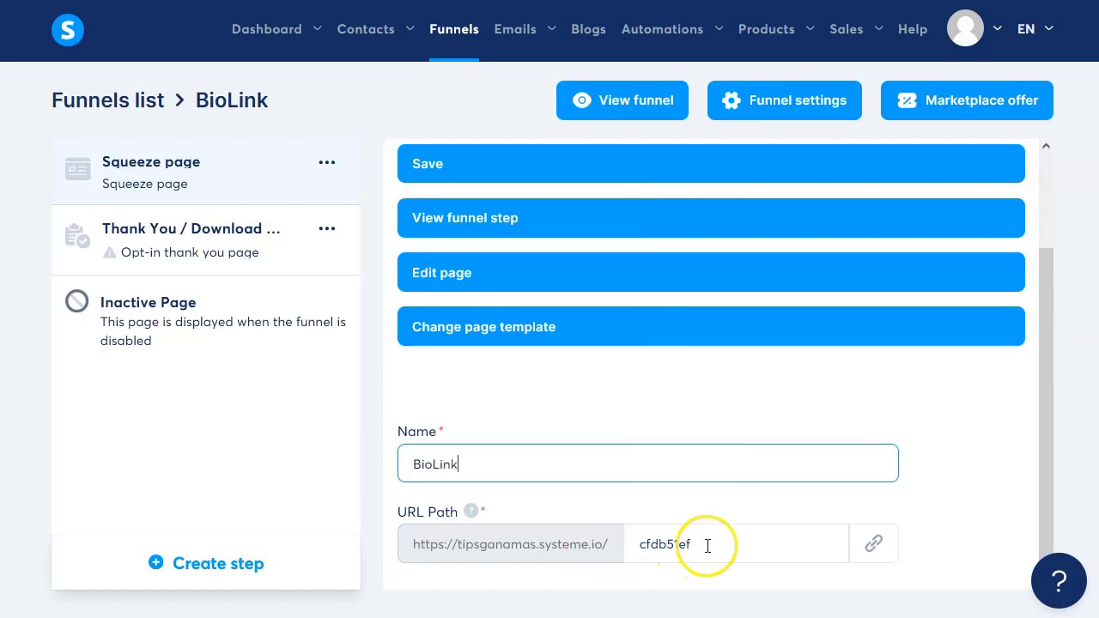
pyautogui.click(706, 545)
pyautogui.write('biolink')
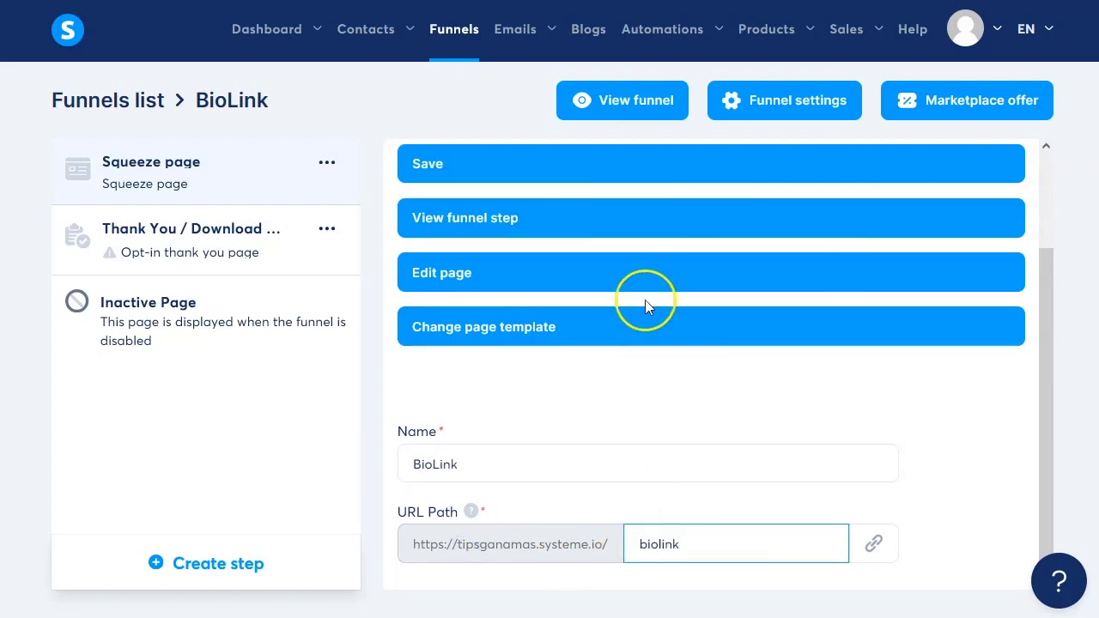
pyautogui.click(432, 163)
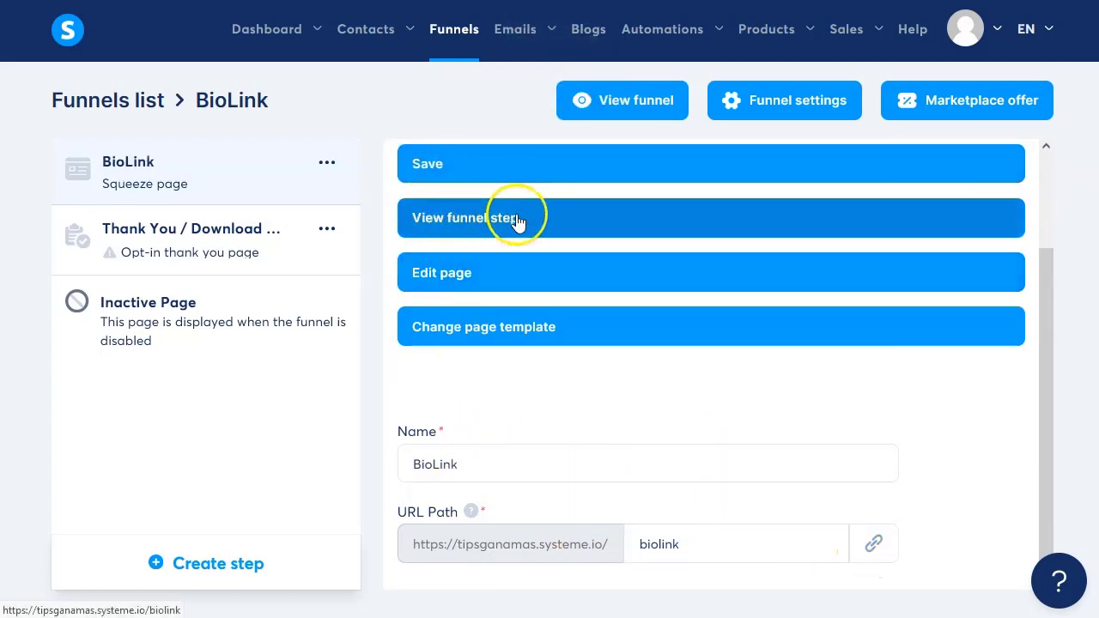
# Step: View the BioLink funnel step and open its page for editing
pyautogui.click(450, 220)
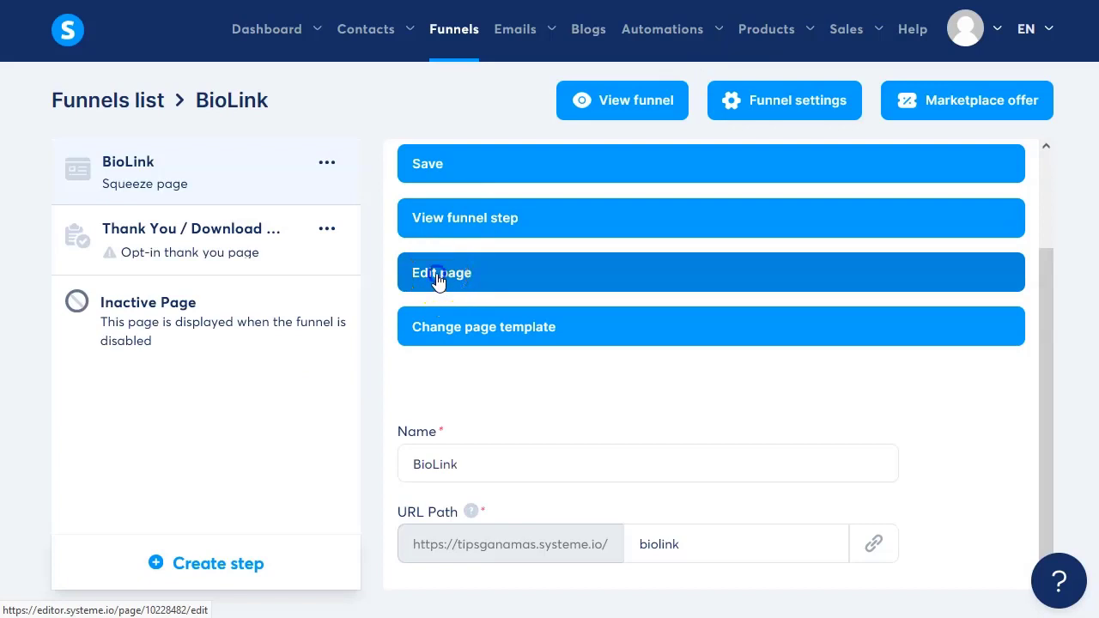
pyautogui.click(439, 277)
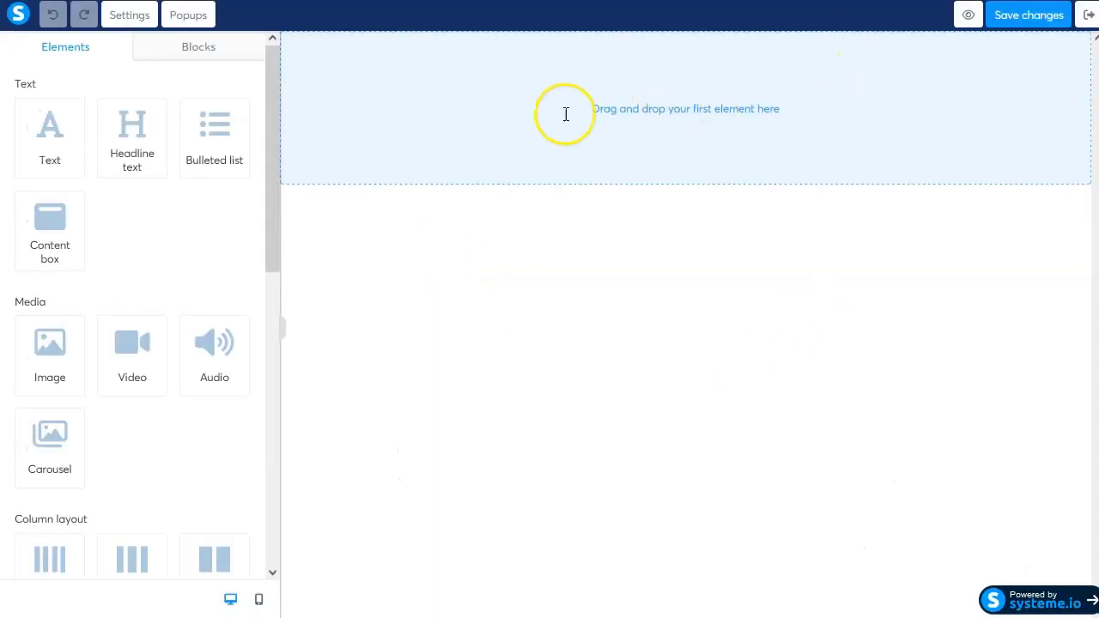
# Step: Add two sections to the blank page, one below the other
pyautogui.scroll(-4, 123, 308)
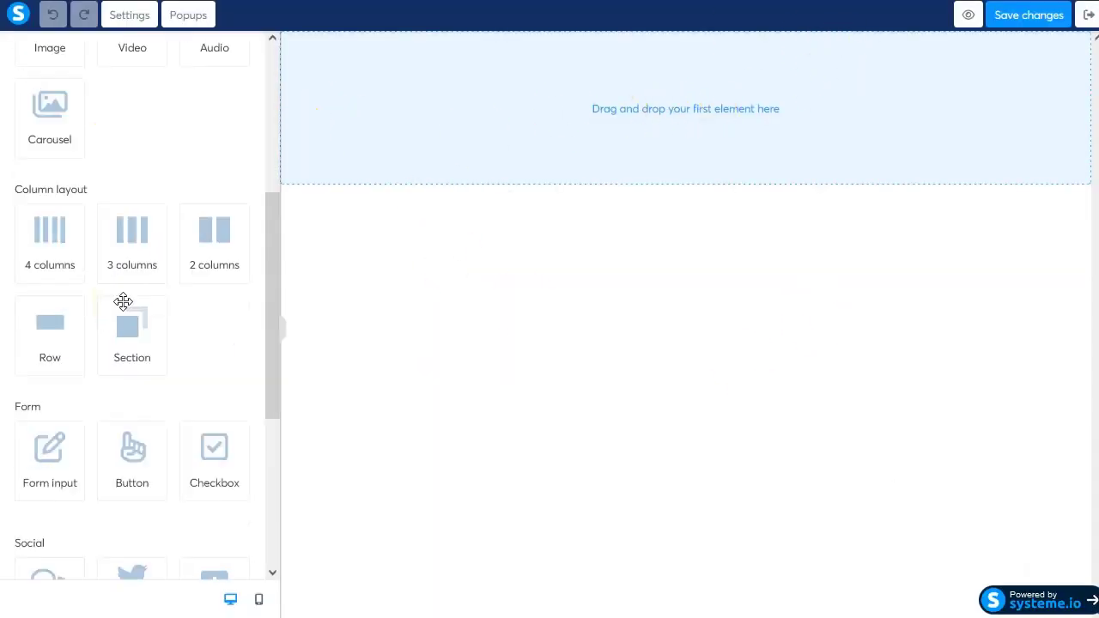
pyautogui.moveTo(133, 332); pyautogui.dragTo(411, 149)
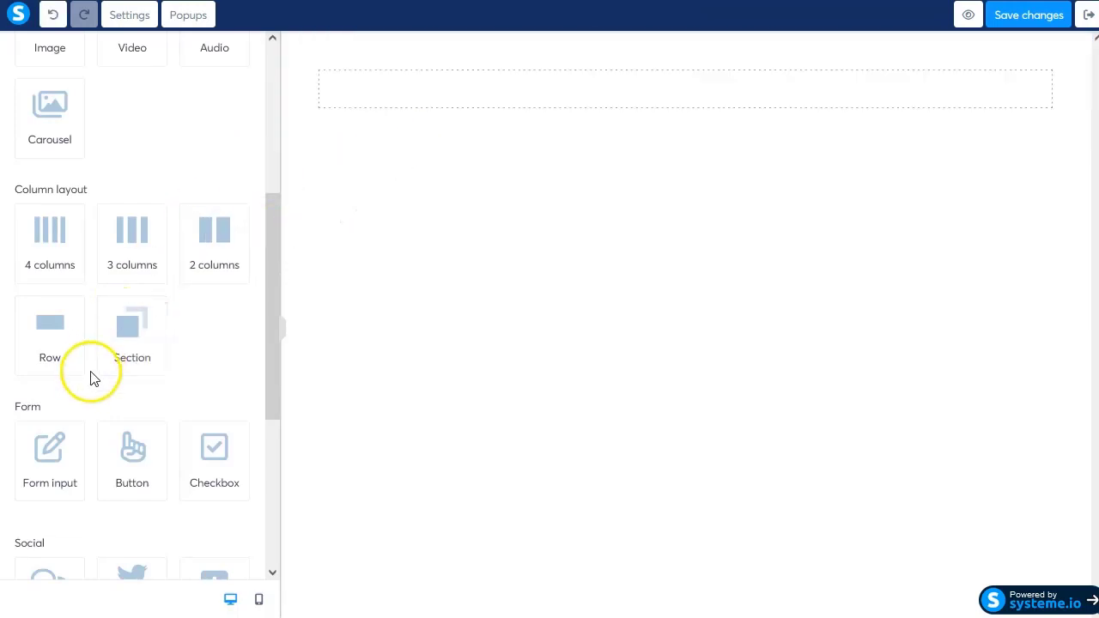
pyautogui.moveTo(128, 340); pyautogui.dragTo(373, 152)
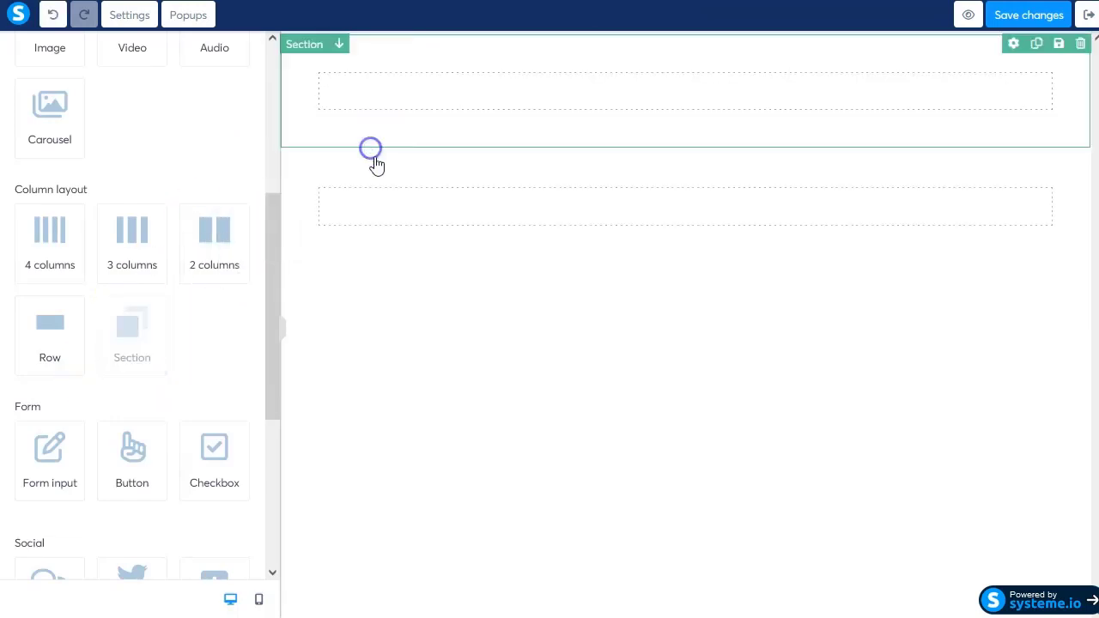
# Step: Set the content width of the upper section to Wide
pyautogui.click(301, 170)
pyautogui.click(301, 124)
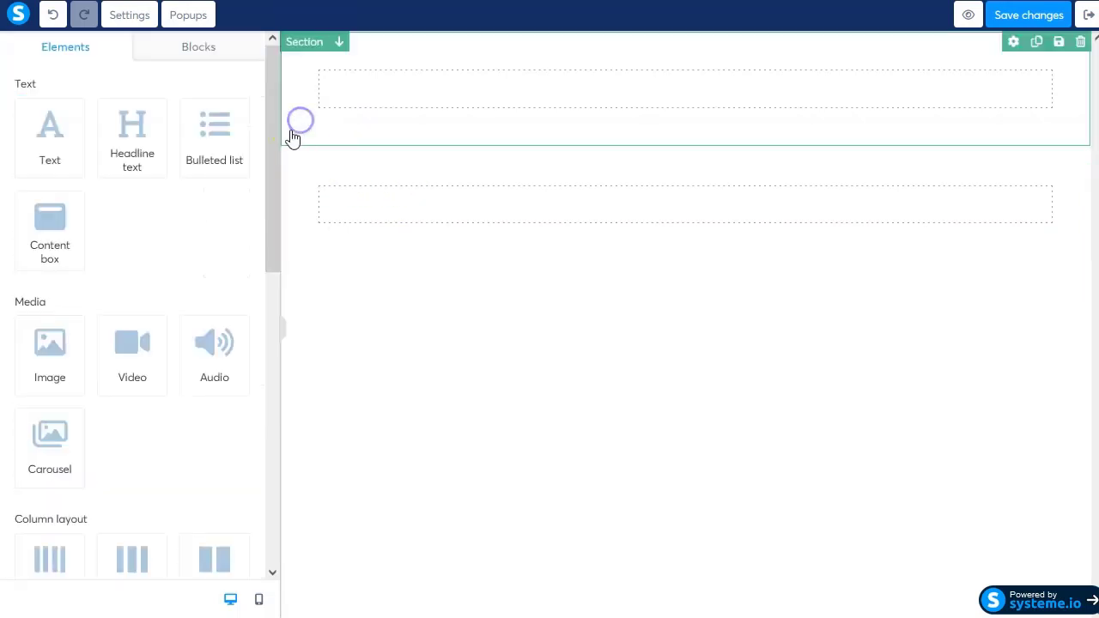
pyautogui.scroll(-3, 123, 368)
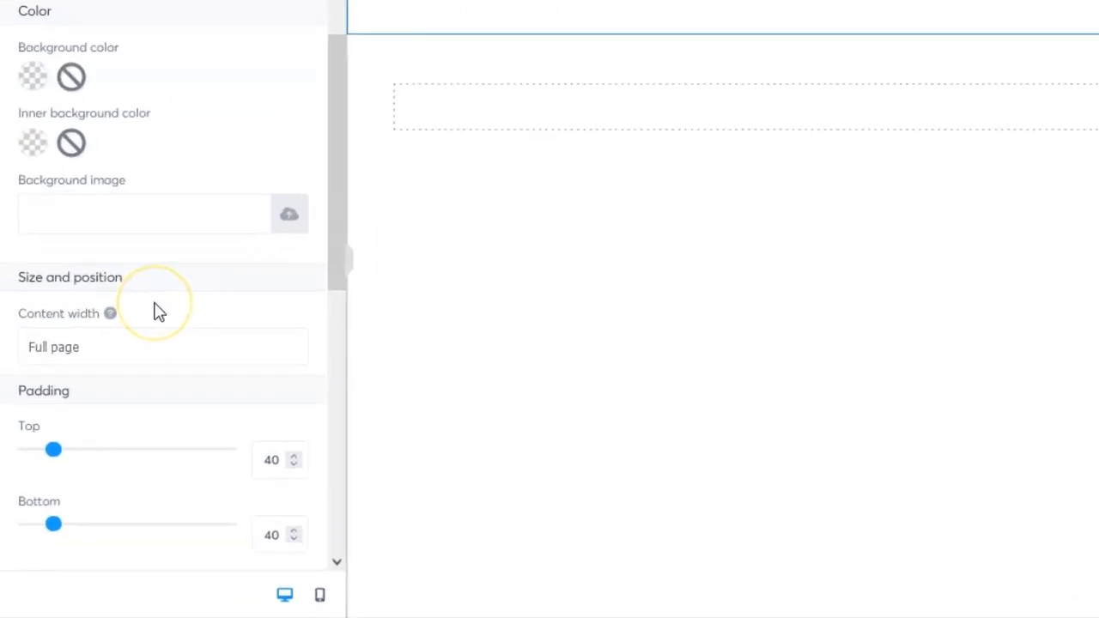
pyautogui.scroll(-1, 128, 373)
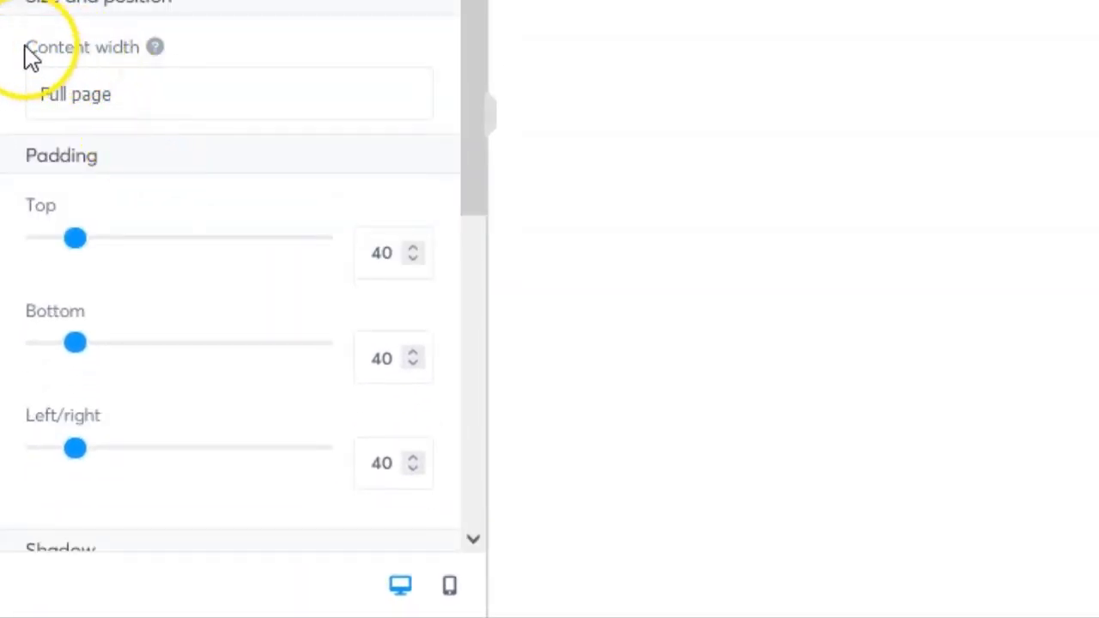
pyautogui.click(135, 98)
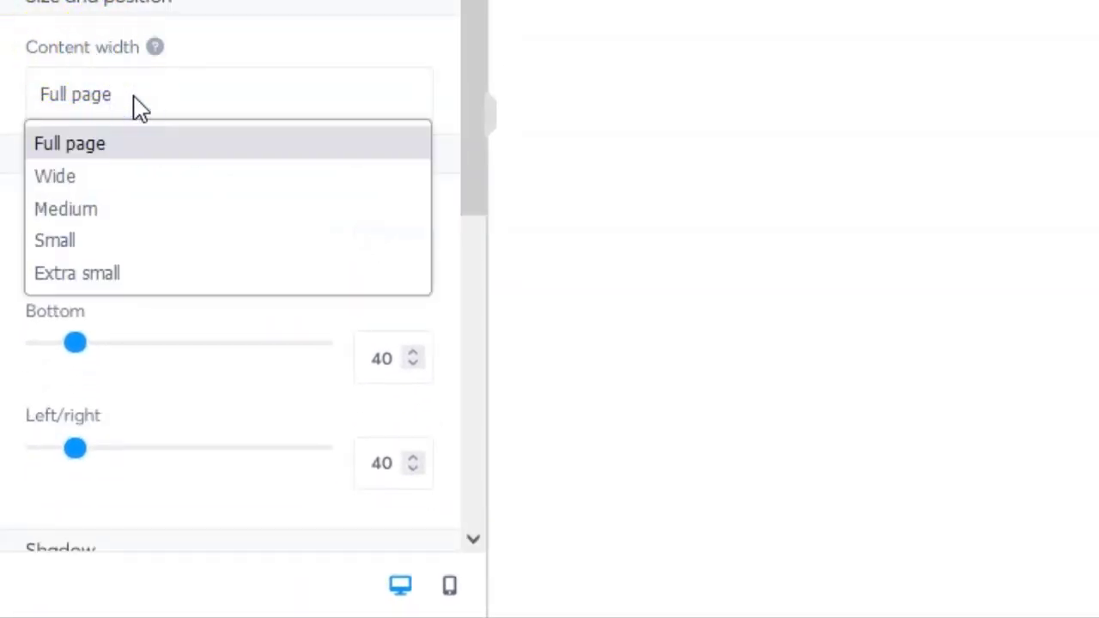
pyautogui.click(123, 177)
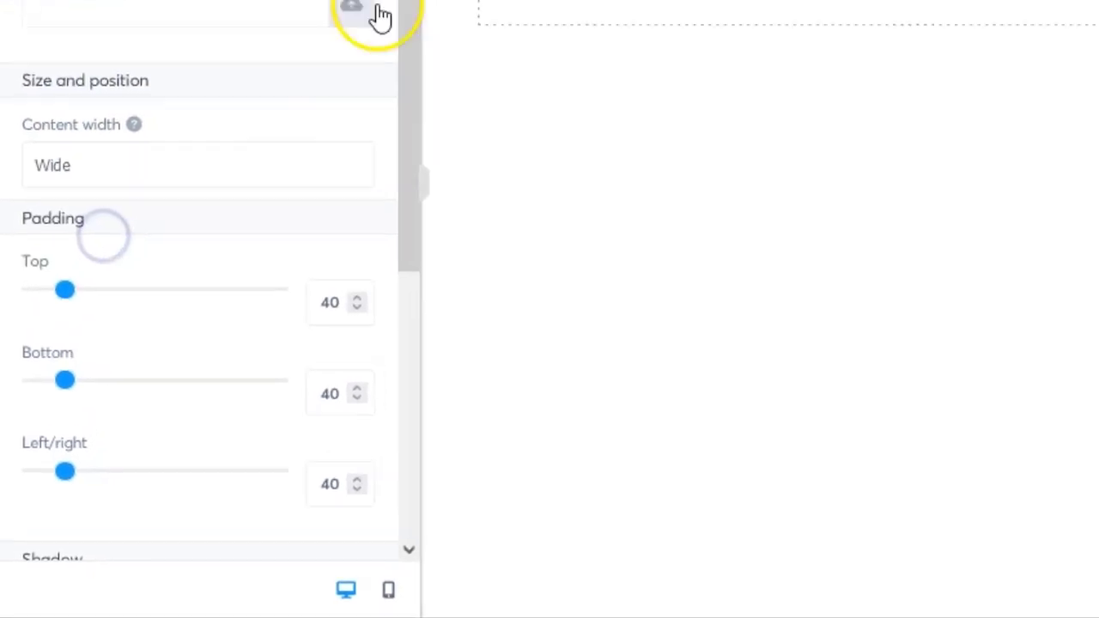
# Step: Set the second section's content width to Wide as well
pyautogui.click(302, 196)
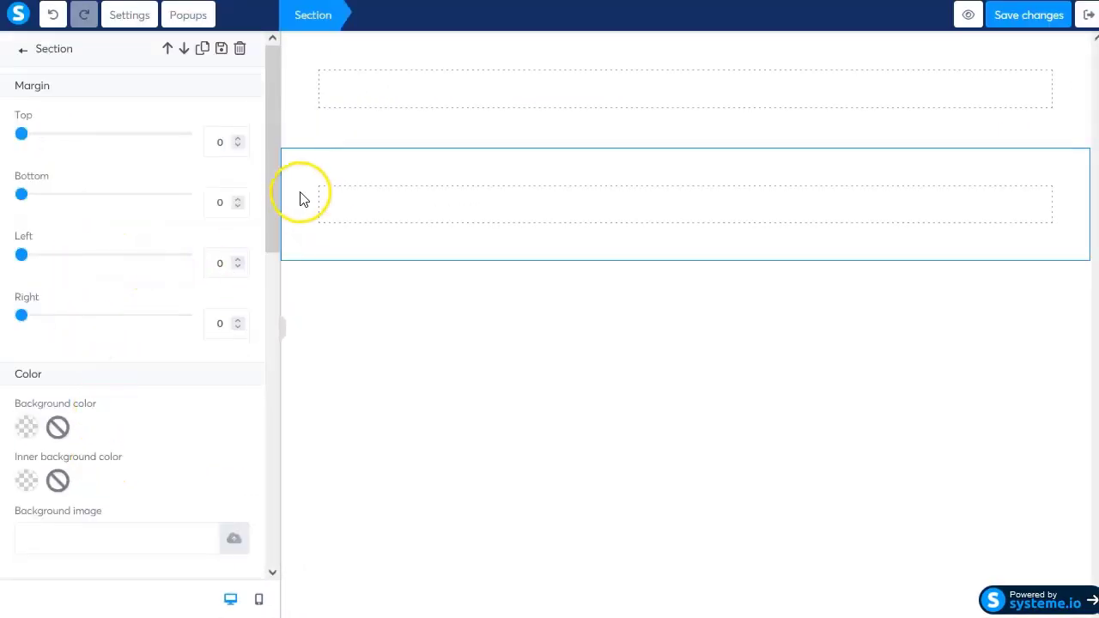
pyautogui.scroll(-5, 81, 236)
pyautogui.click(71, 156)
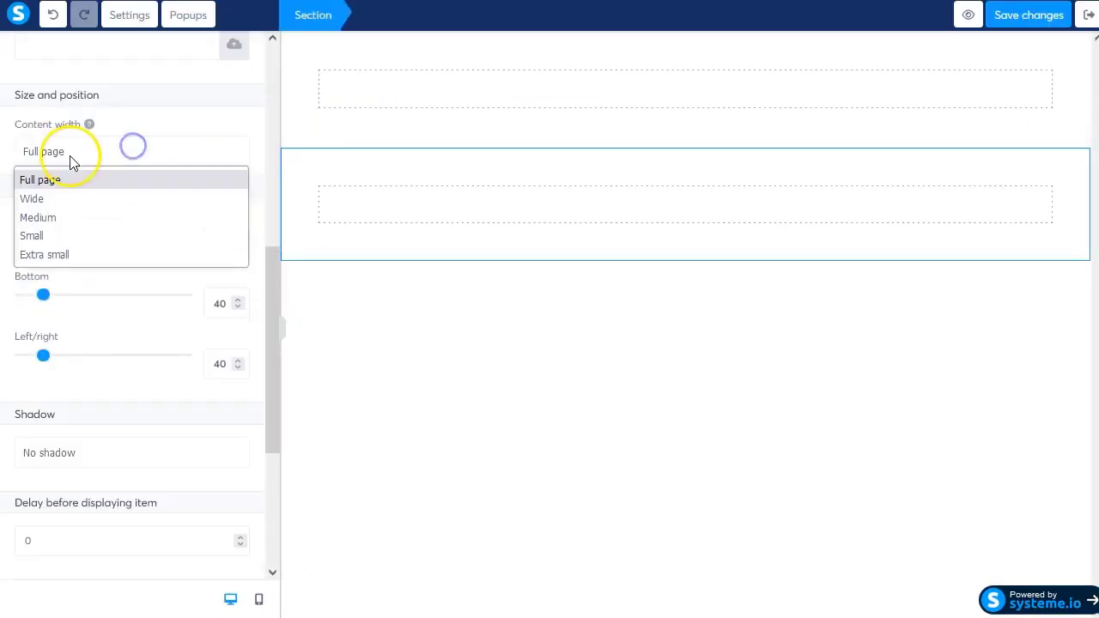
pyautogui.click(67, 203)
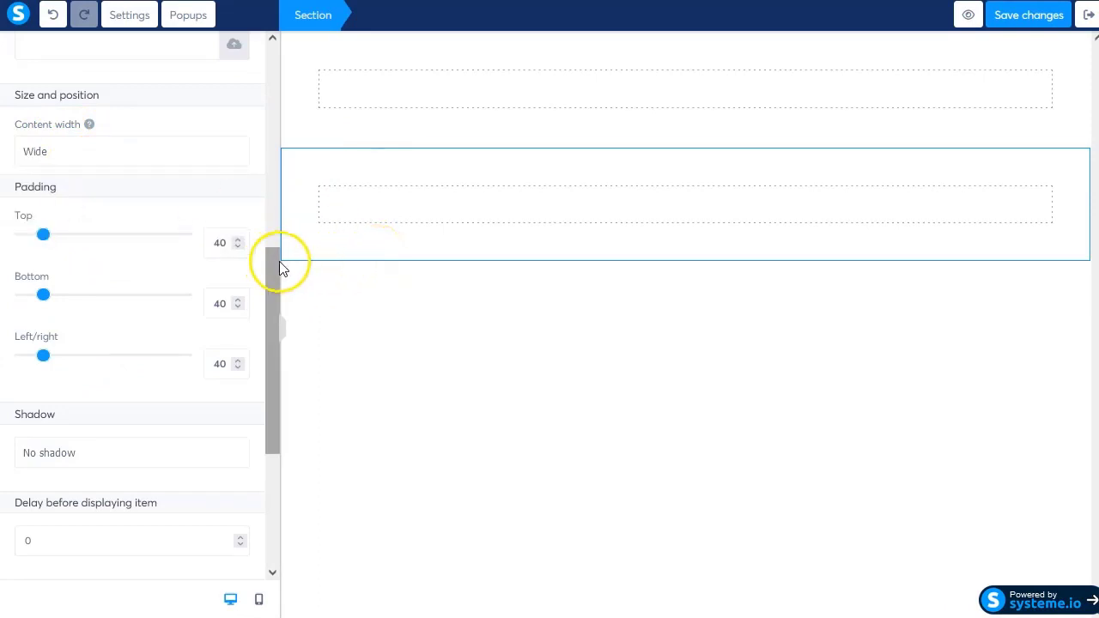
# Step: Give the second section a black (000000) background color and leave its settings
pyautogui.click(295, 200)
pyautogui.click(294, 198)
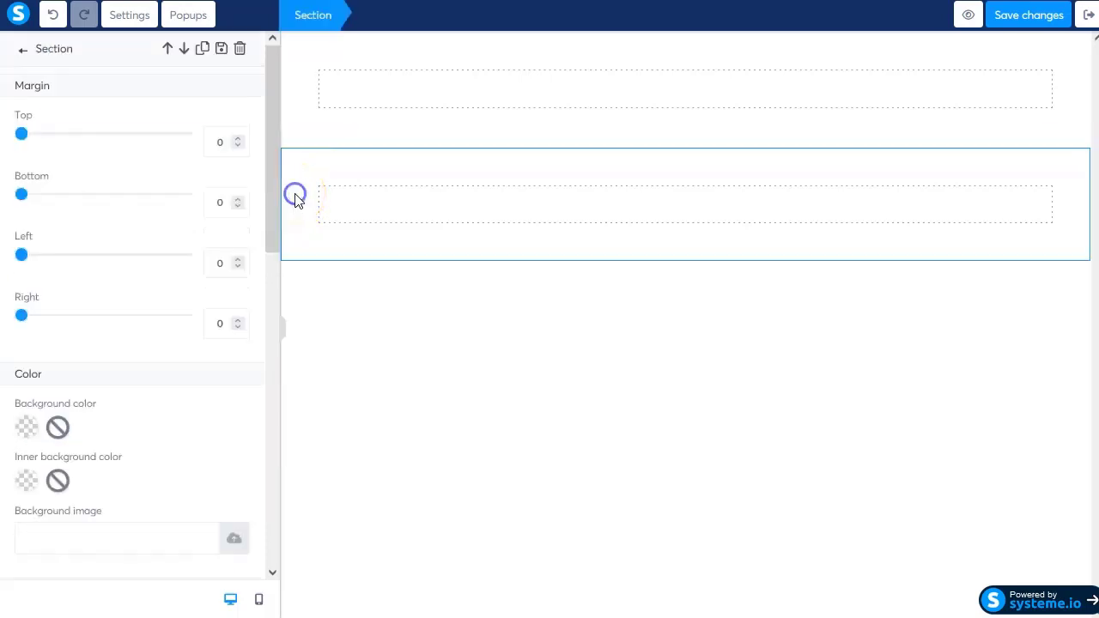
pyautogui.scroll(-1, 81, 371)
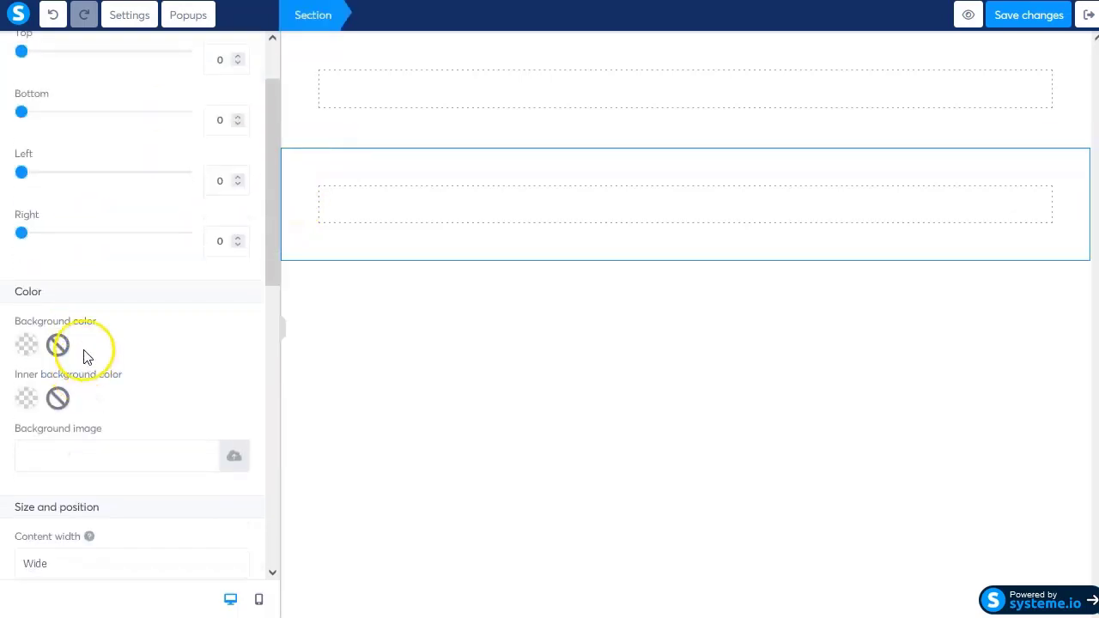
pyautogui.click(27, 347)
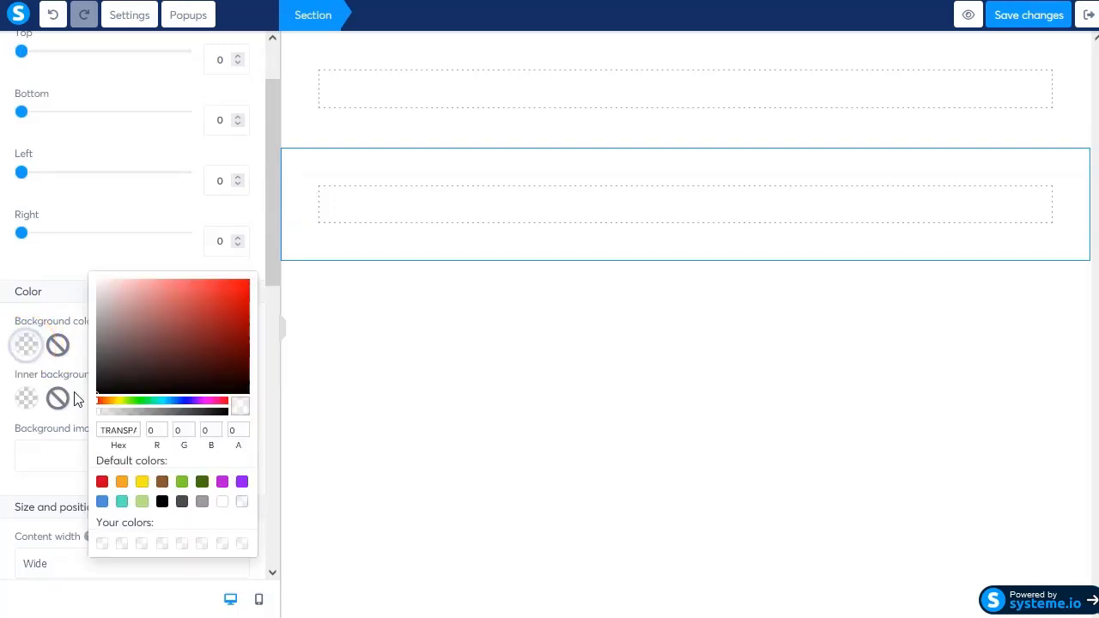
pyautogui.click(162, 502)
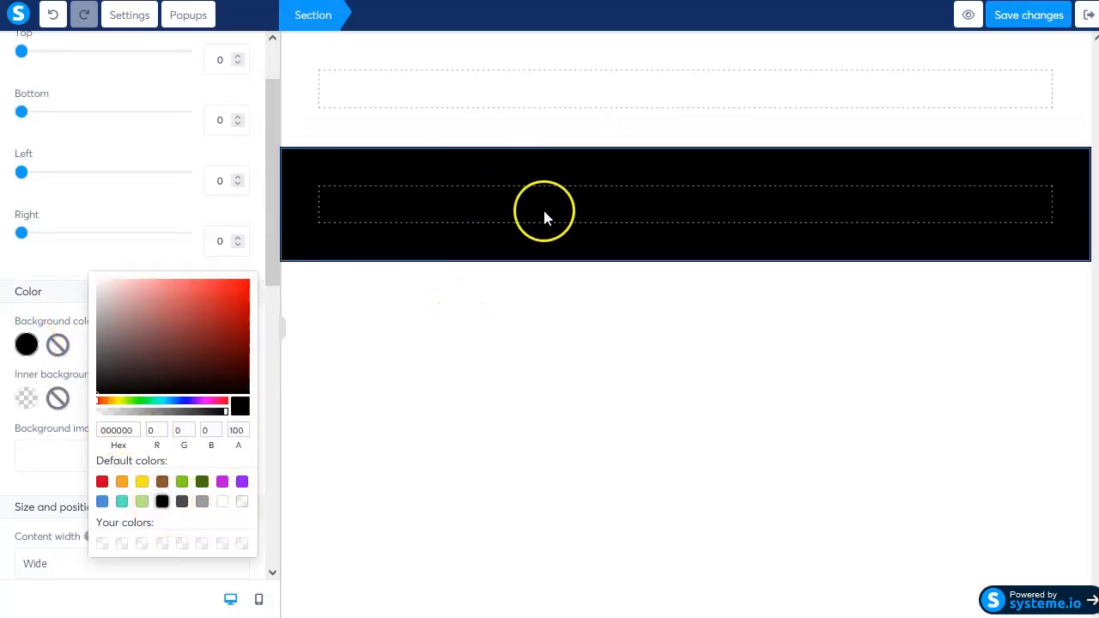
pyautogui.click(349, 392)
pyautogui.scroll(1, 45, 252)
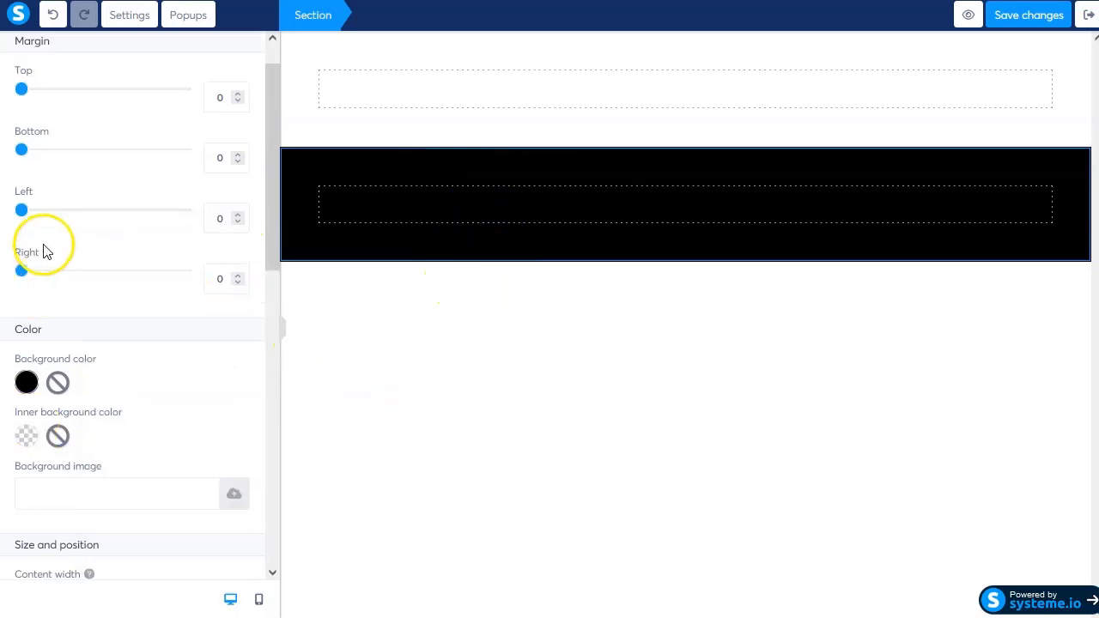
pyautogui.scroll(-1, 120, 223)
pyautogui.scroll(1, 129, 206)
pyautogui.press('Escape')
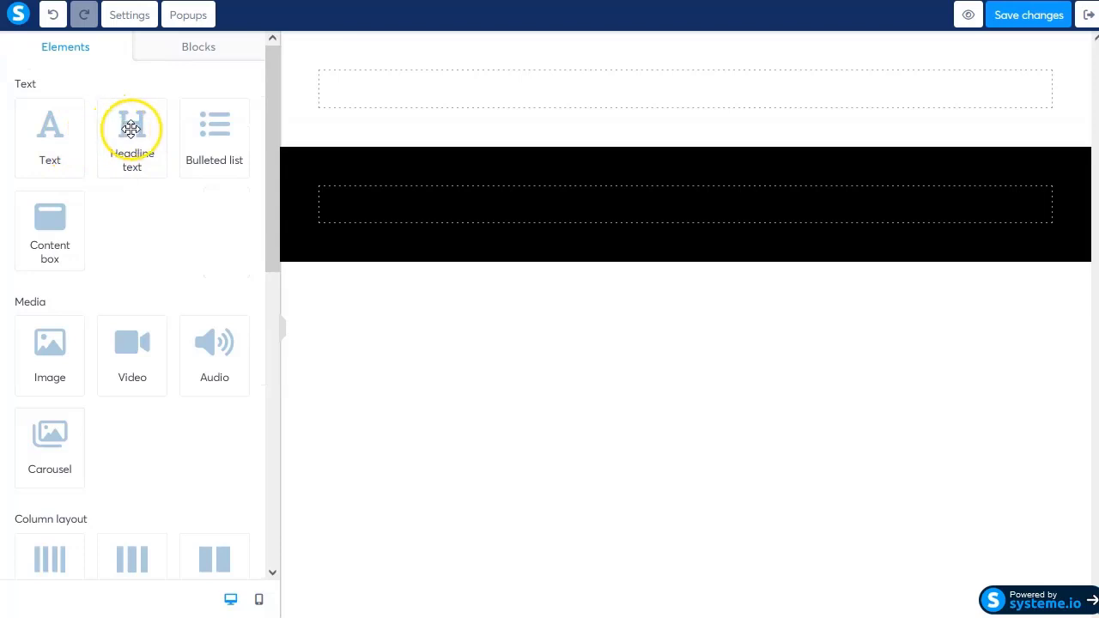
# Step: Place a headline text element in the black section and make its text white
pyautogui.moveTo(131, 129); pyautogui.dragTo(509, 210)
pyautogui.click(511, 217)
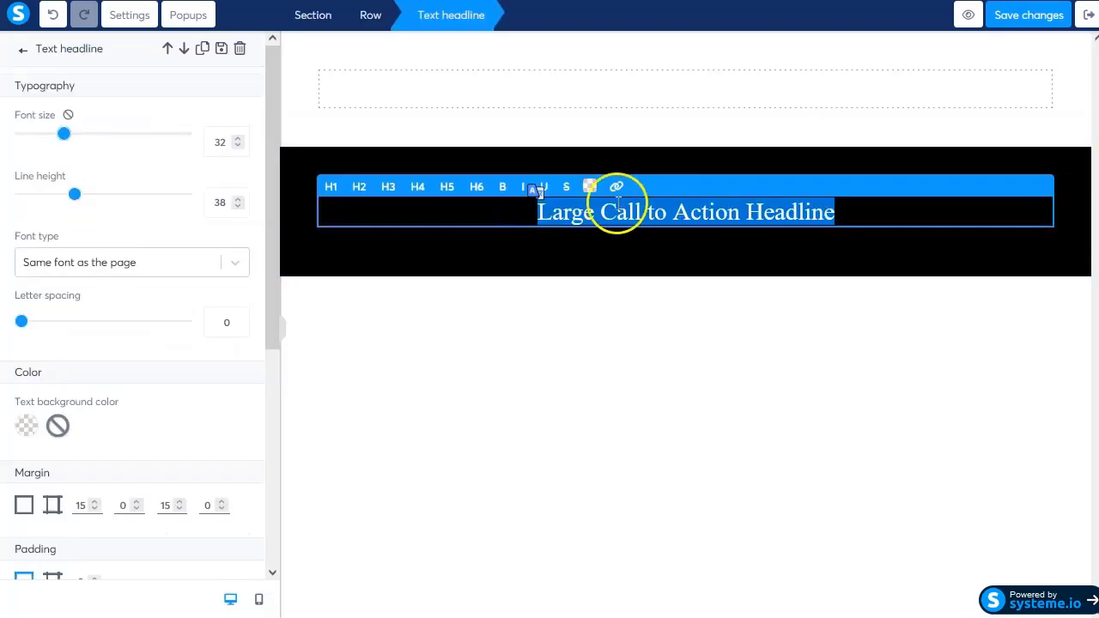
pyautogui.click(590, 187)
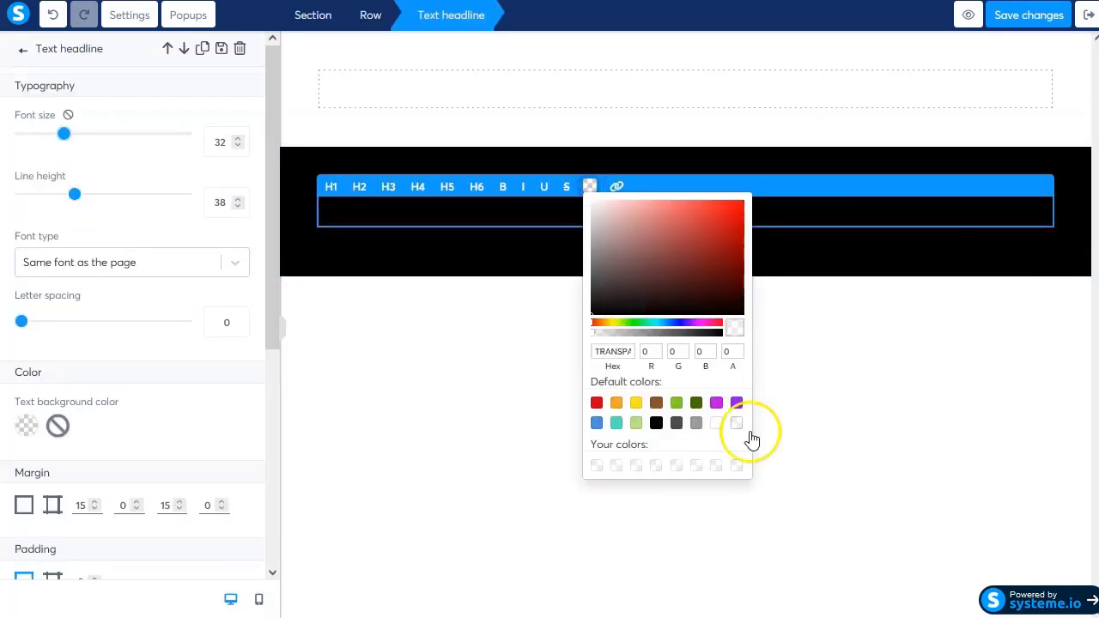
pyautogui.click(716, 422)
pyautogui.click(543, 220)
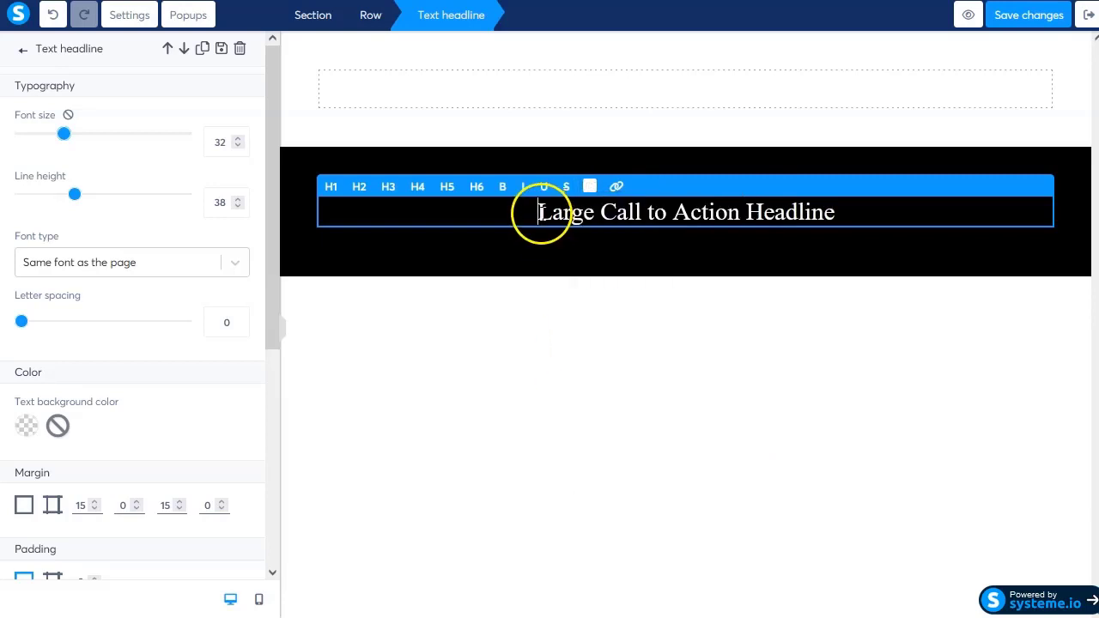
pyautogui.moveTo(540, 213); pyautogui.dragTo(736, 212)
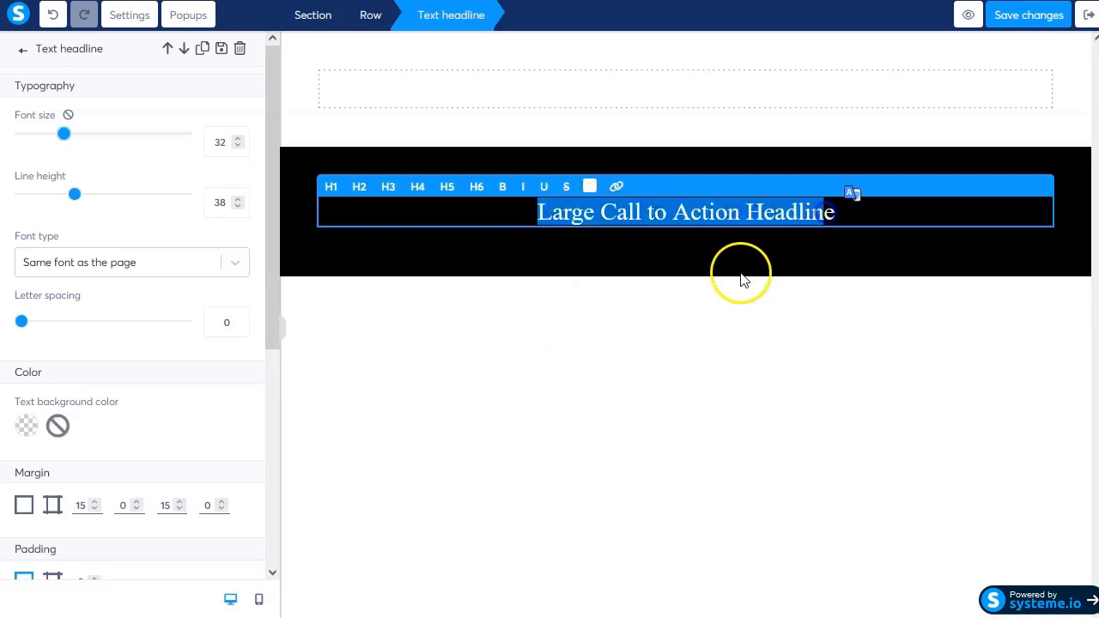
pyautogui.click(744, 280)
pyautogui.click(636, 308)
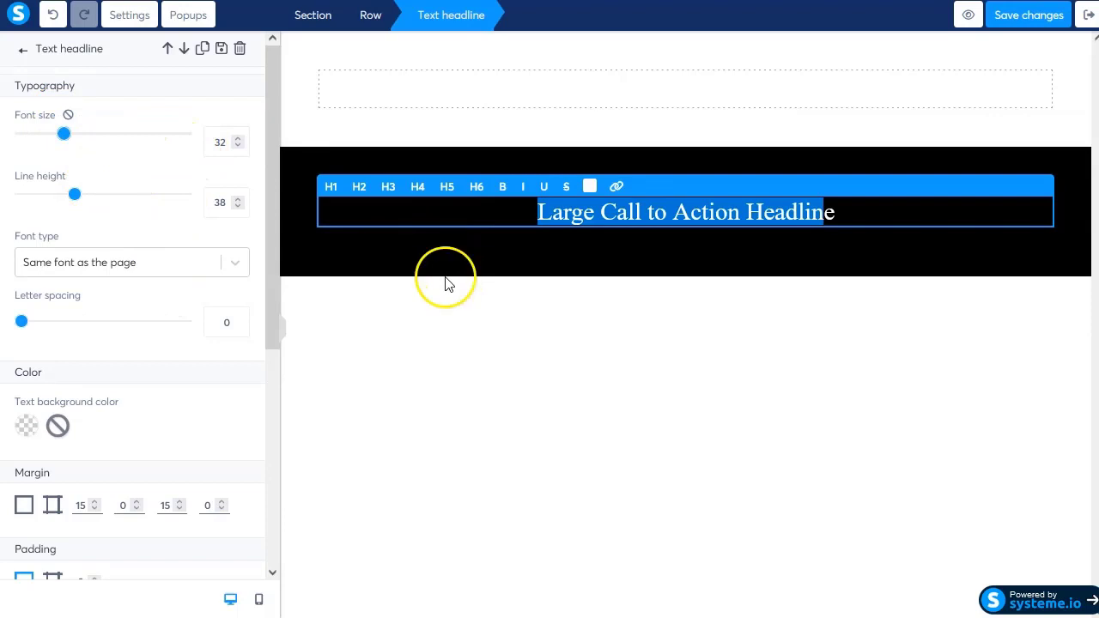
pyautogui.click(437, 319)
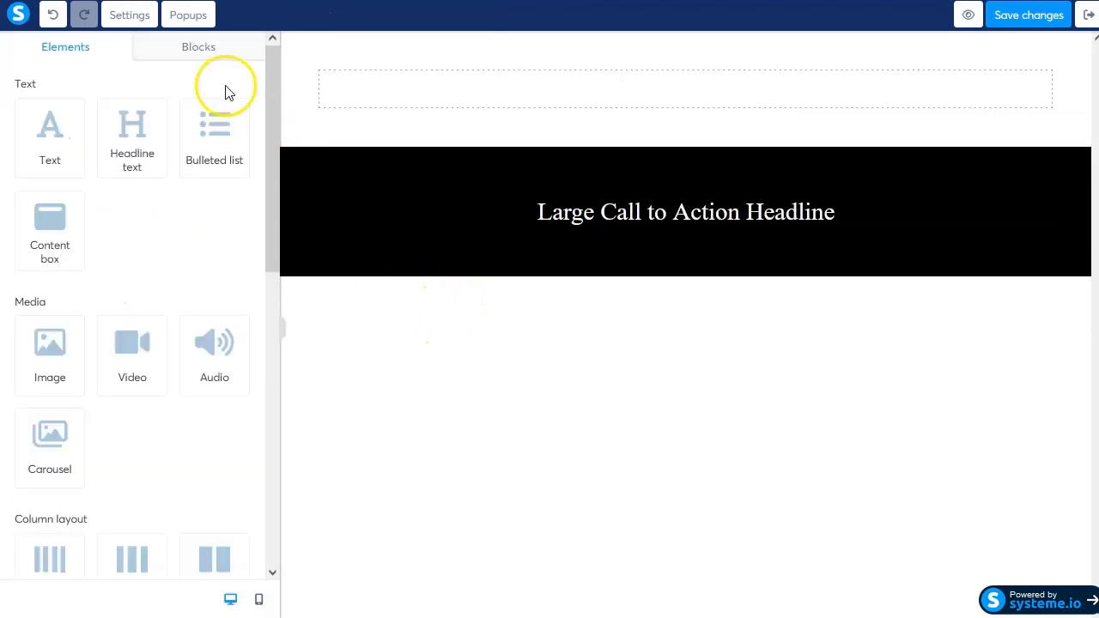
# Step: Set the page's default typography to the Google font Poppins in the page settings
pyautogui.click(131, 17)
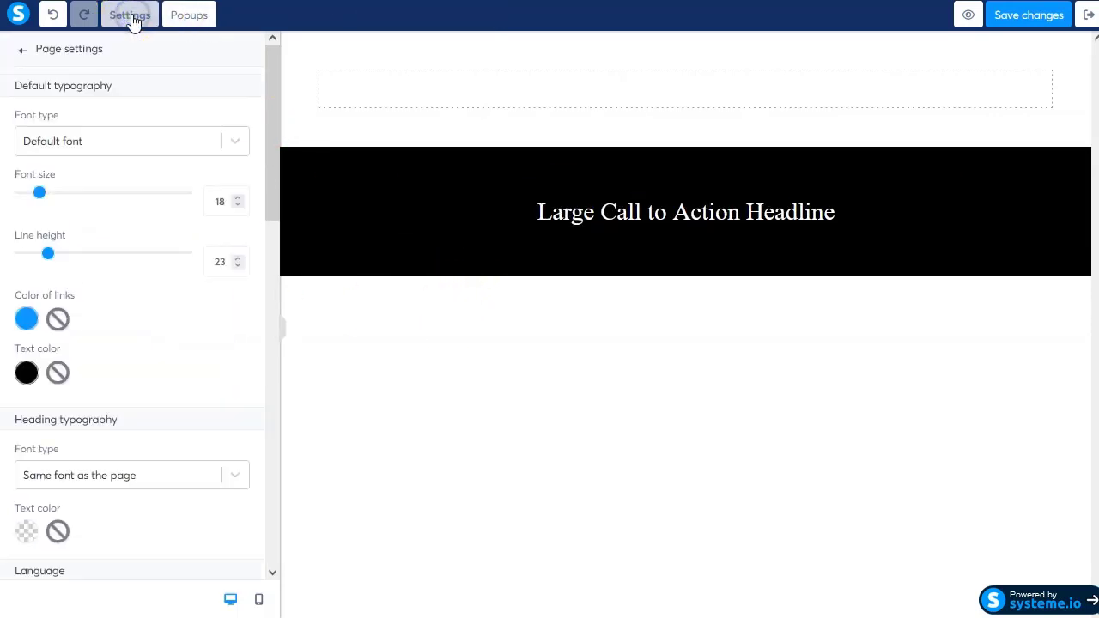
pyautogui.click(55, 146)
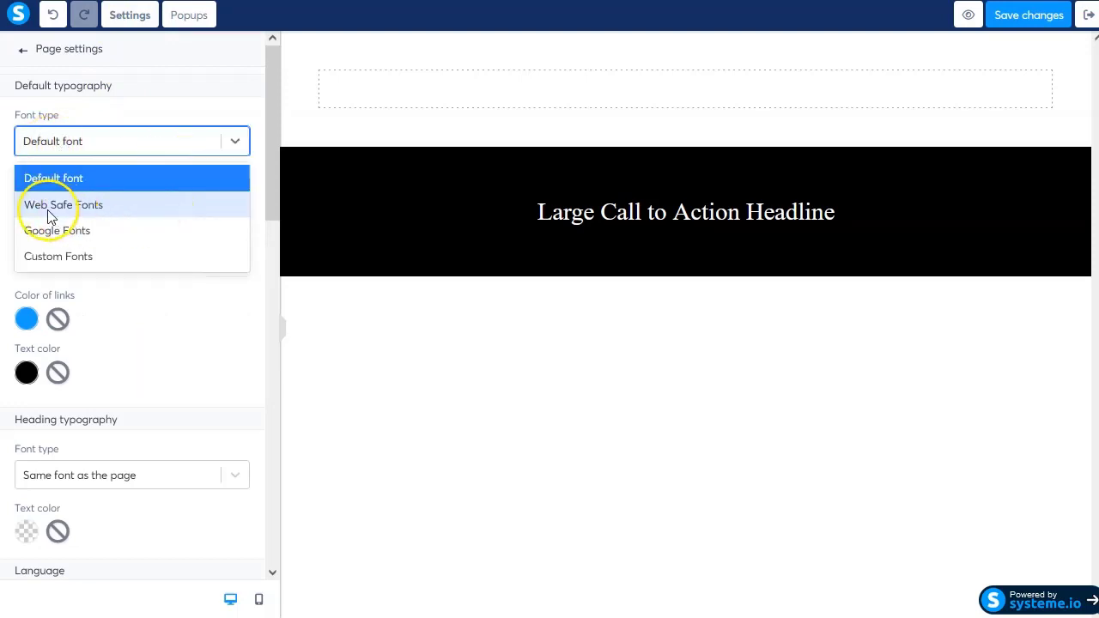
pyautogui.click(73, 230)
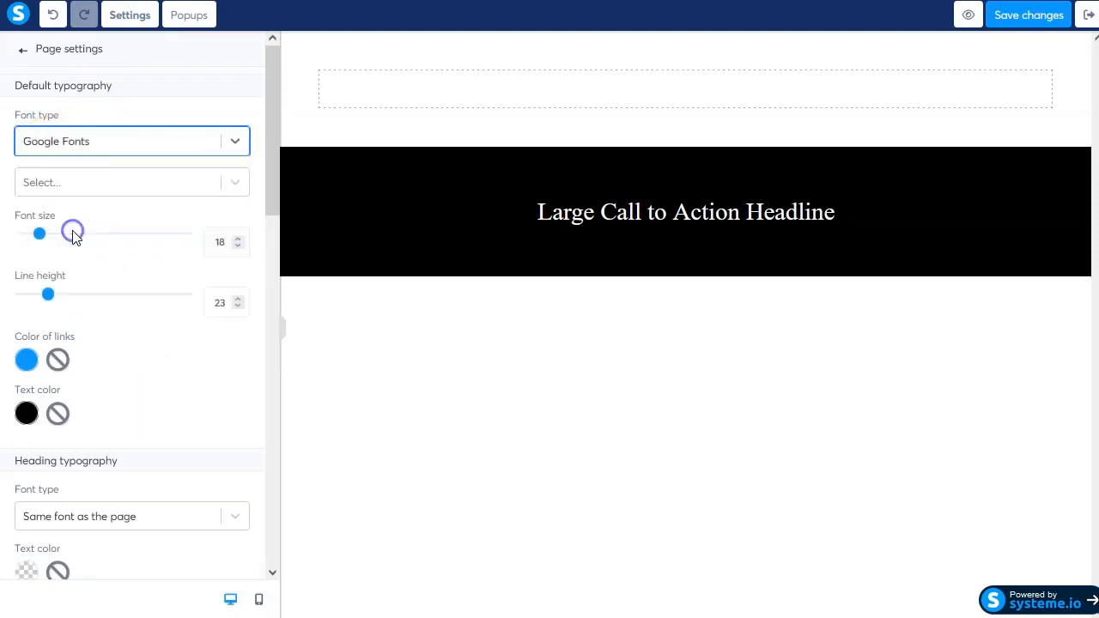
pyautogui.click(231, 182)
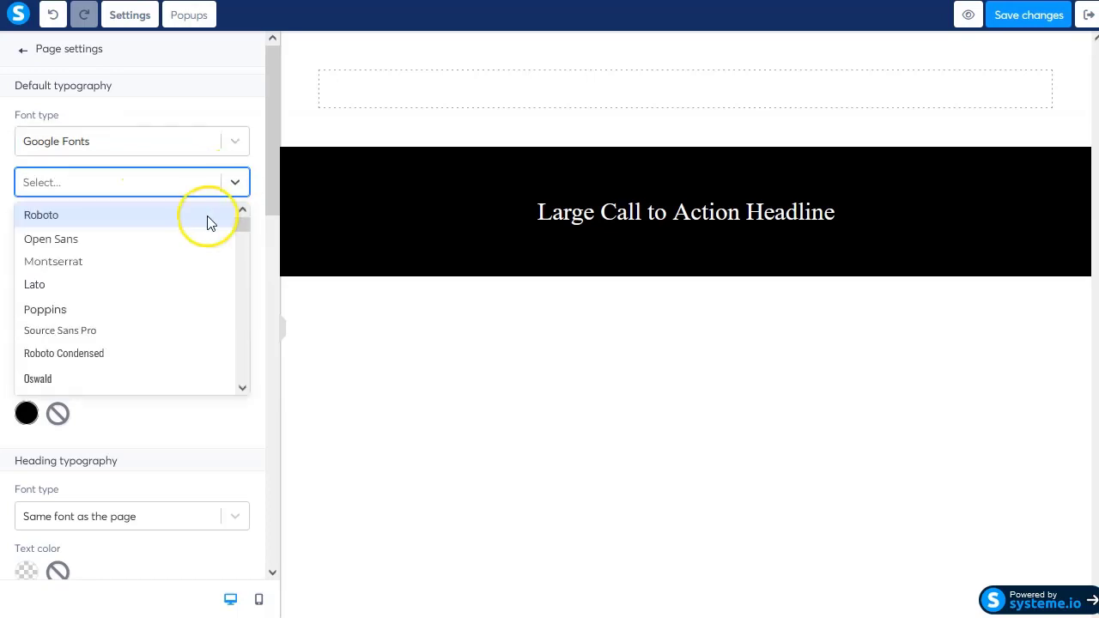
pyautogui.click(57, 310)
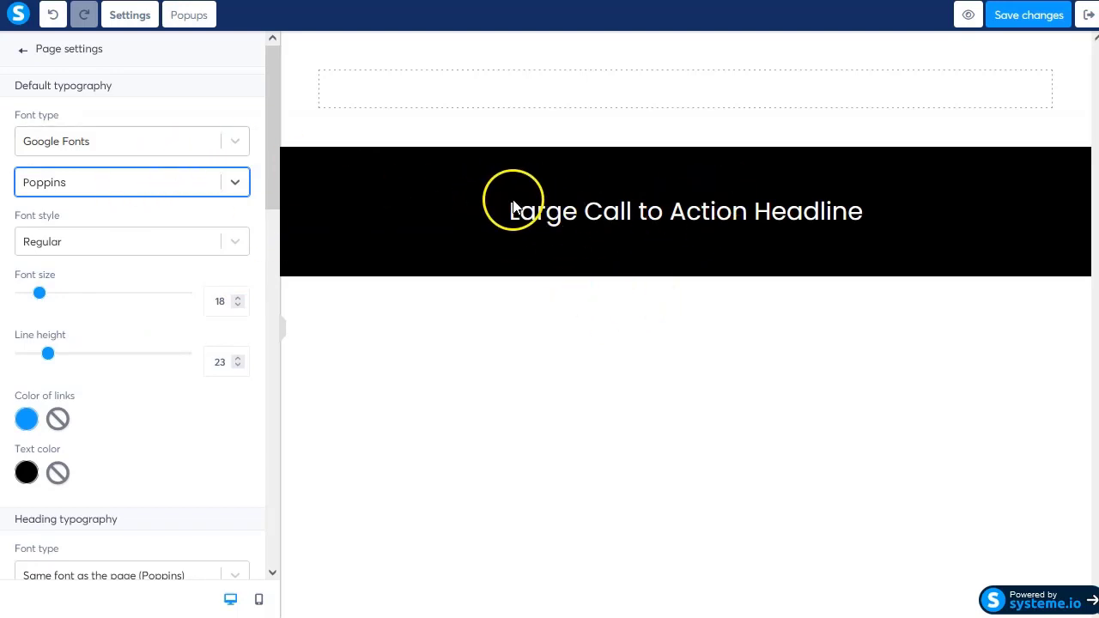
# Step: Replace the page's SEO title with BioLink
pyautogui.scroll(-5, 100, 341)
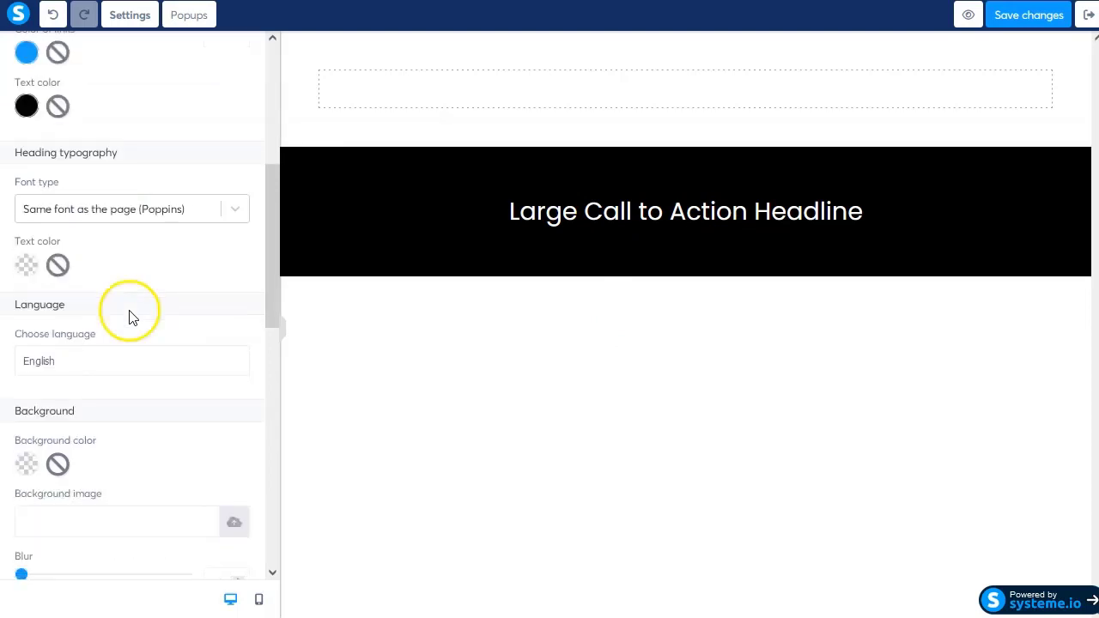
pyautogui.scroll(-2, 118, 290)
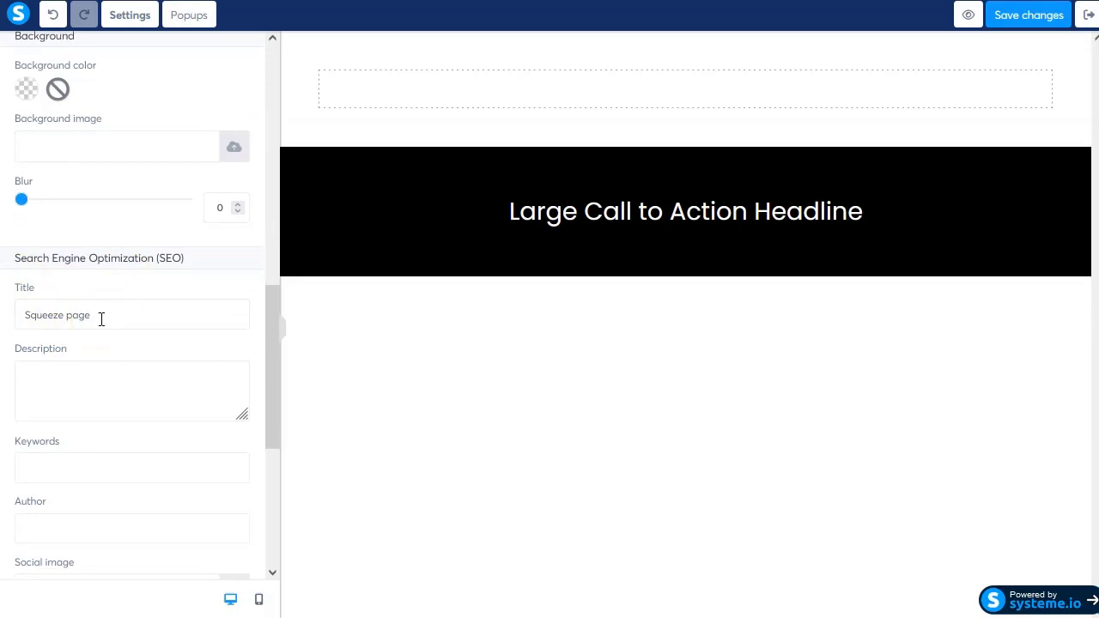
pyautogui.moveTo(101, 318); pyautogui.dragTo(8, 315)
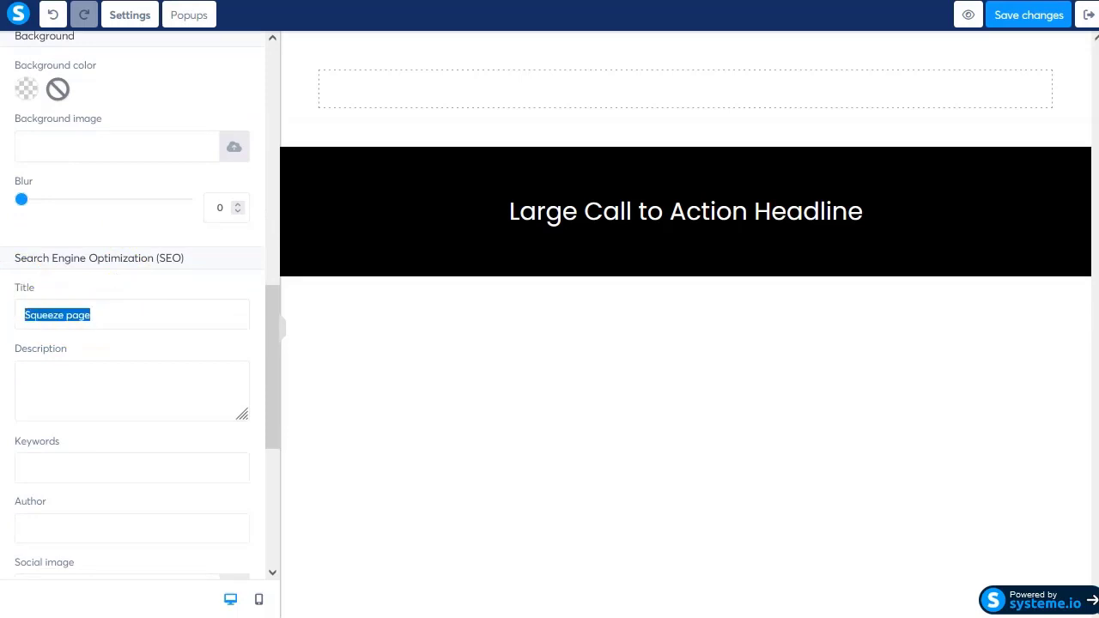
pyautogui.write('Bio')
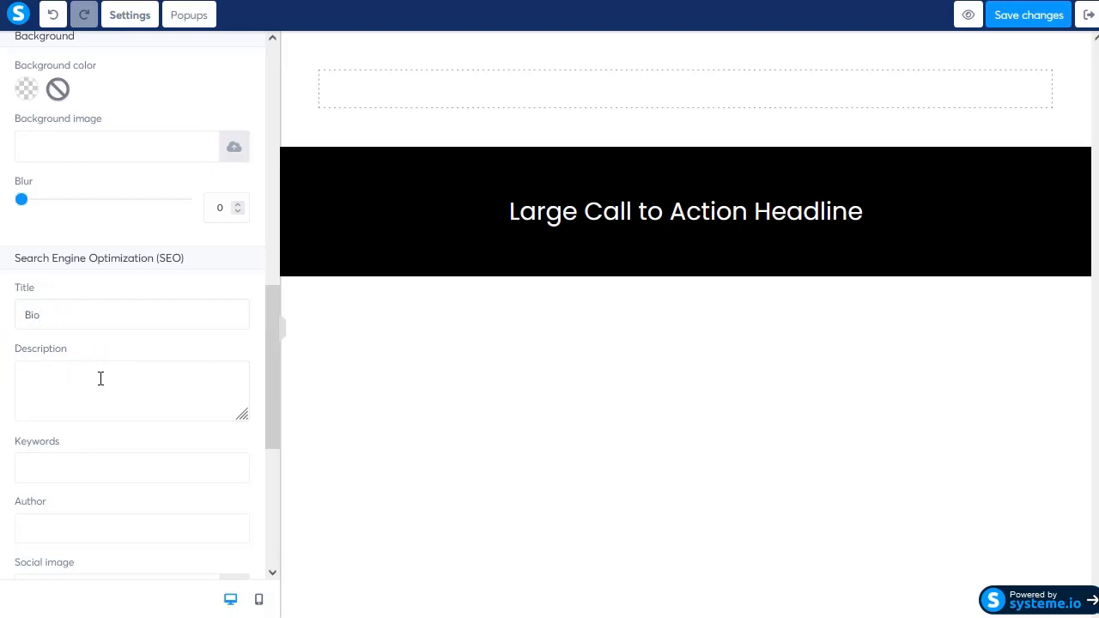
pyautogui.write('Link')
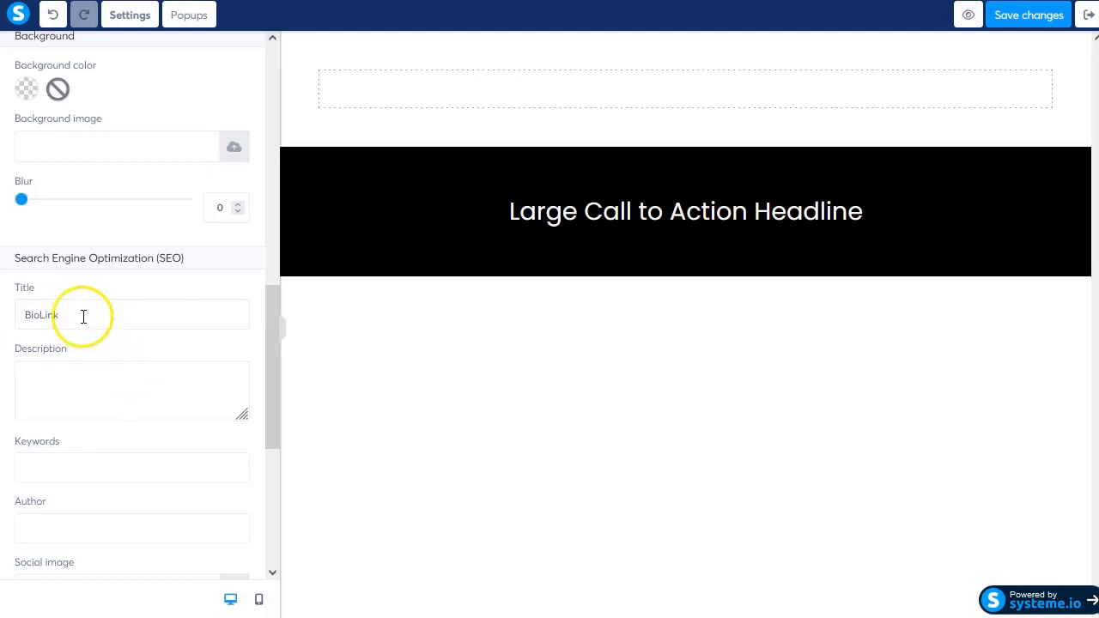
# Step: Fill in the page's SEO details: description "BioLink Template, Biolink plantilla", keyword BioLink, and the author's name
pyautogui.moveTo(81, 316); pyautogui.dragTo(4, 315)
pyautogui.hotkey('ctrl', 'c')
pyautogui.click(53, 382)
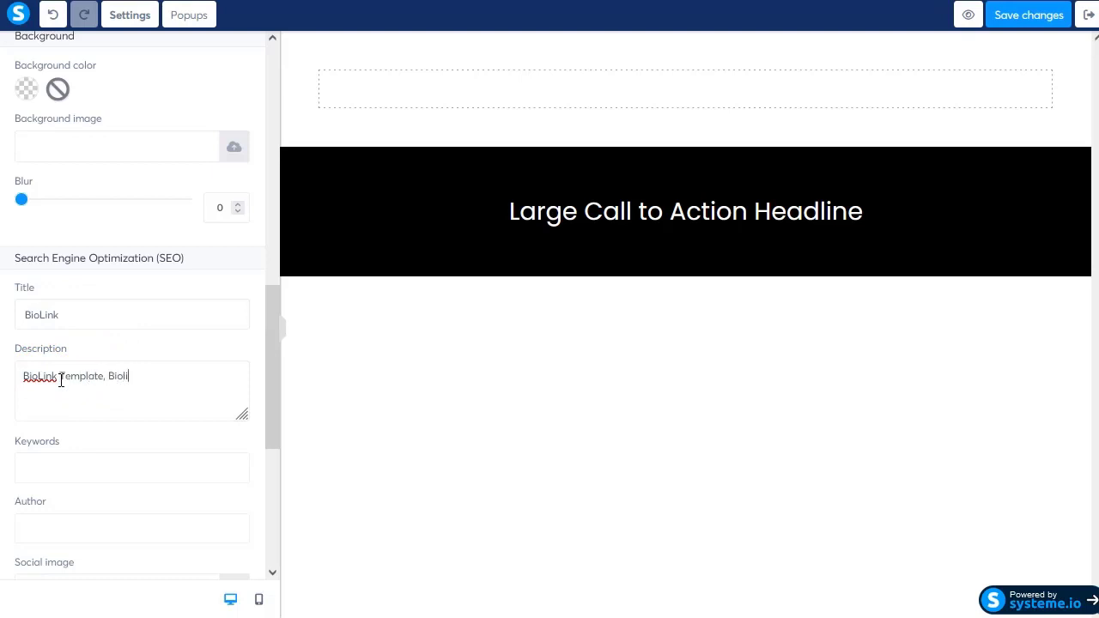
pyautogui.click(65, 465)
pyautogui.hotkey('ctrl', 'v')
pyautogui.click(79, 520)
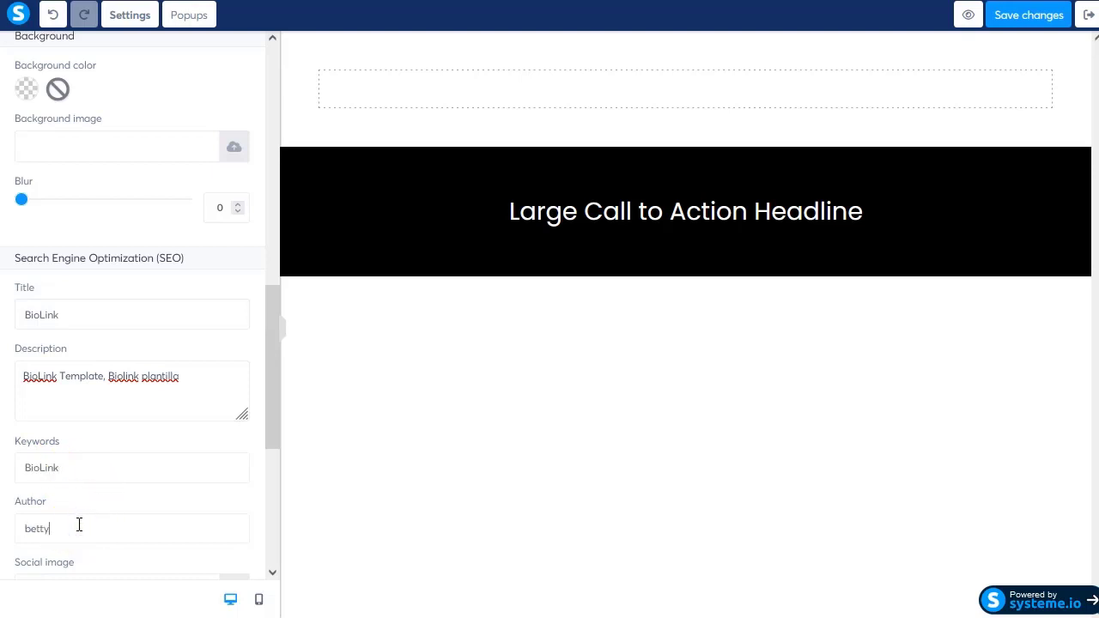
# Step: Set 4.png as the page's social image and save the changes
pyautogui.scroll(-1, 79, 524)
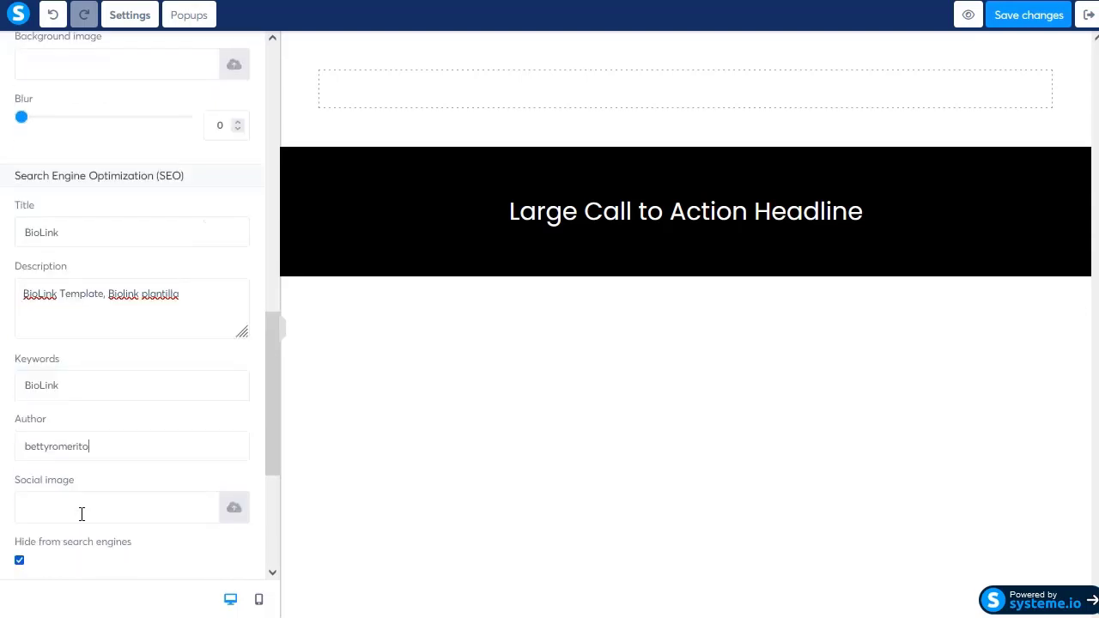
pyautogui.moveTo(117, 518)
pyautogui.mouseDown()
pyautogui.moveTo(86, 506)
pyautogui.moveTo(84, 492)
pyautogui.mouseUp()
pyautogui.click(77, 515)
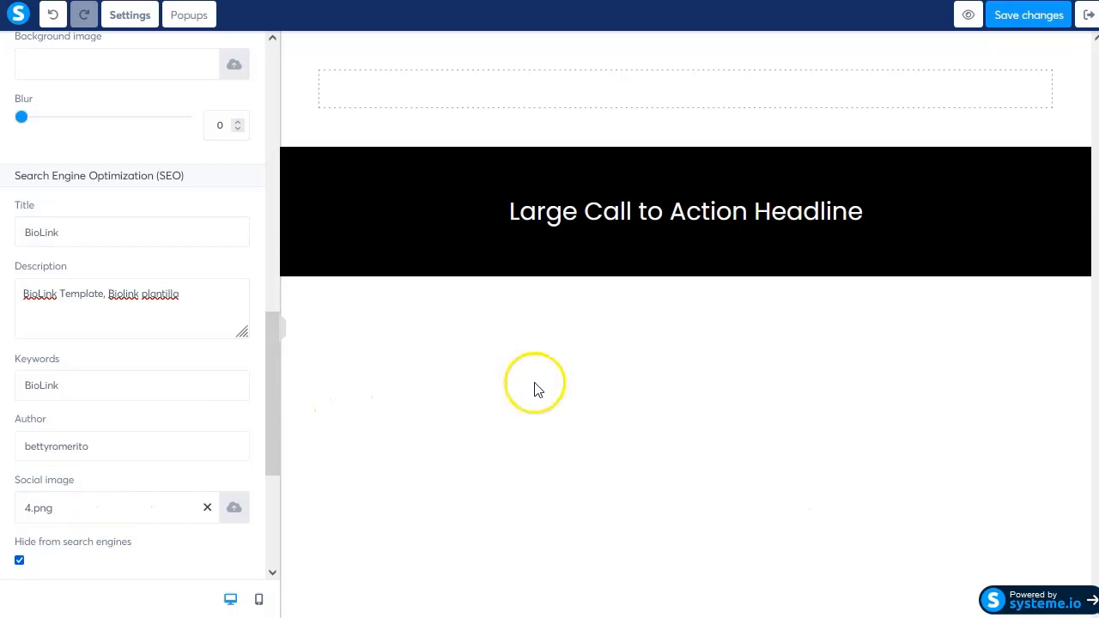
pyautogui.click(1029, 15)
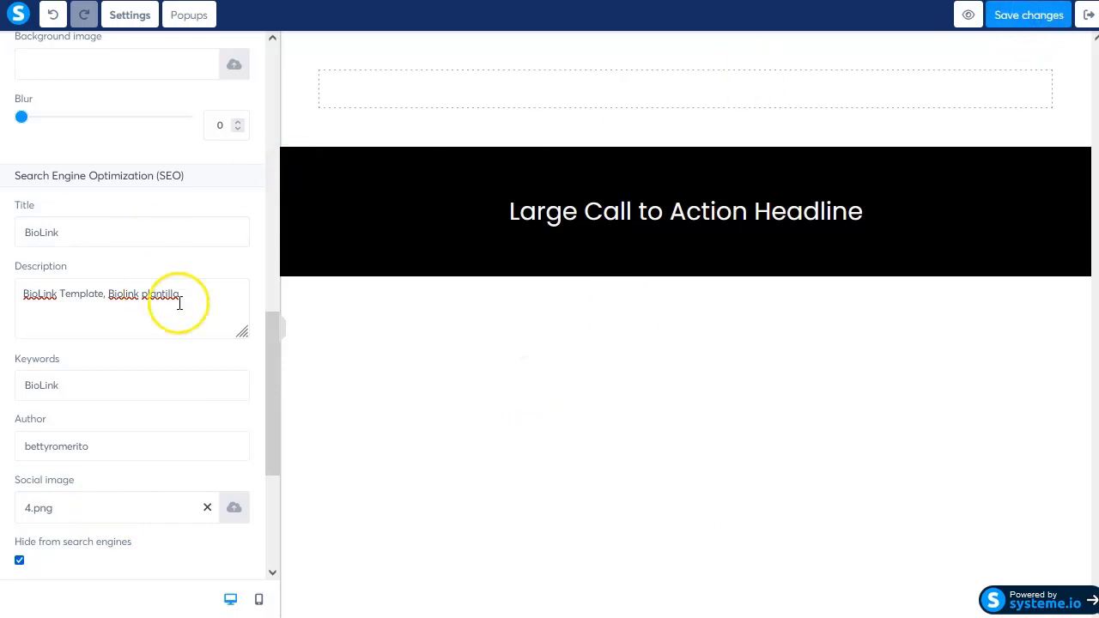
# Step: Replace the headline in the black section with an uppercase footer line: COPYRIGHTS ©2023, the brand name, and TERMS & CONDITIONS, separated by vertical bars
pyautogui.moveTo(269, 368); pyautogui.dragTo(265, 67)
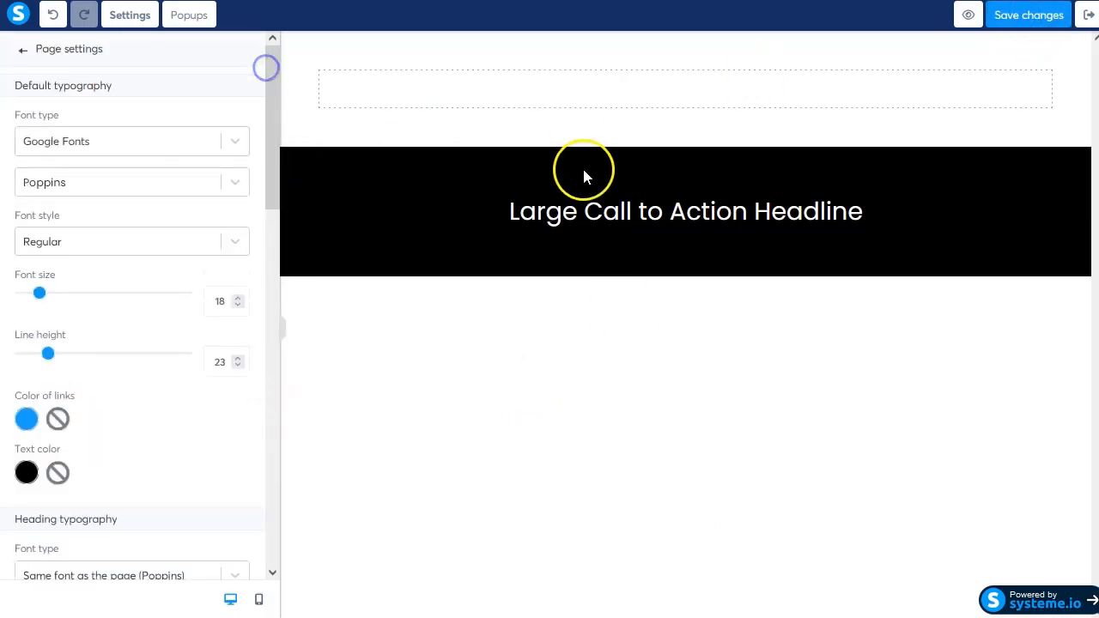
pyautogui.click(629, 216)
pyautogui.doubleClick(616, 217)
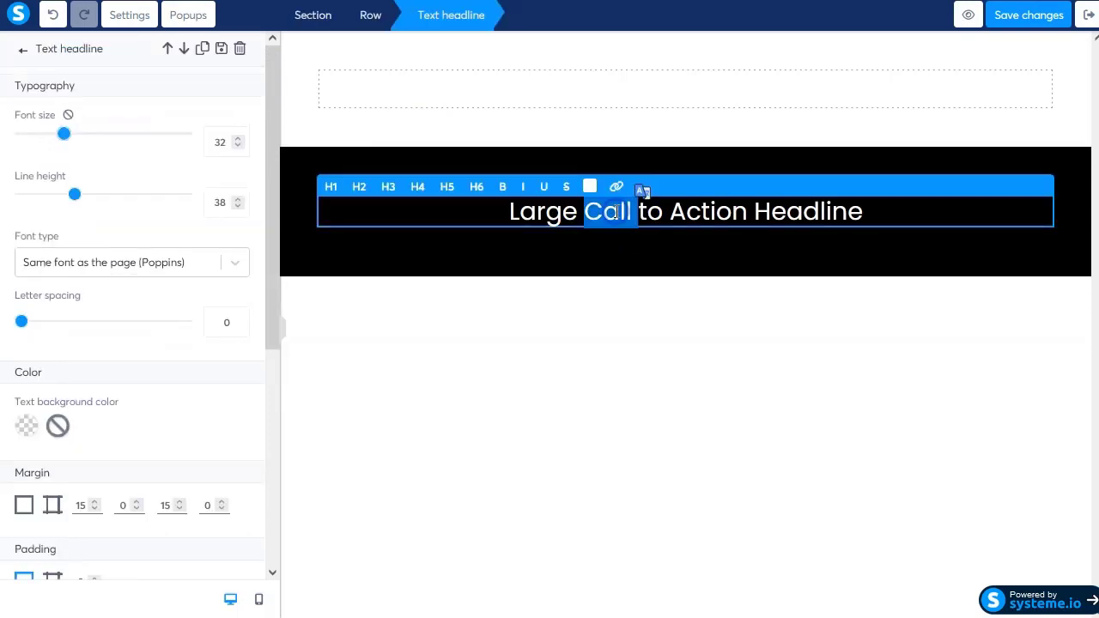
pyautogui.hotkey('ctrl', 'a')
pyautogui.write('COPYRIGHTS ©2023 | BETTY ROMERITO HUB | TERMS & CONDITIONS')
pyautogui.click(491, 209)
pyautogui.click(594, 213)
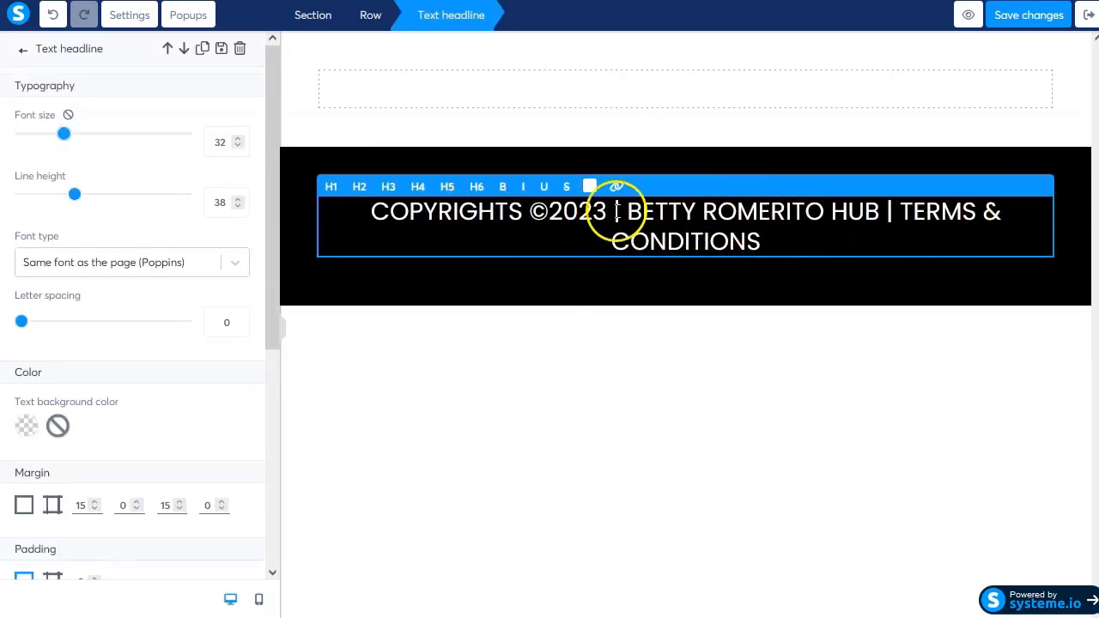
# Step: Reduce the copyright headline's font size so that it fits comfortably on one line
pyautogui.tripleClick(674, 229)
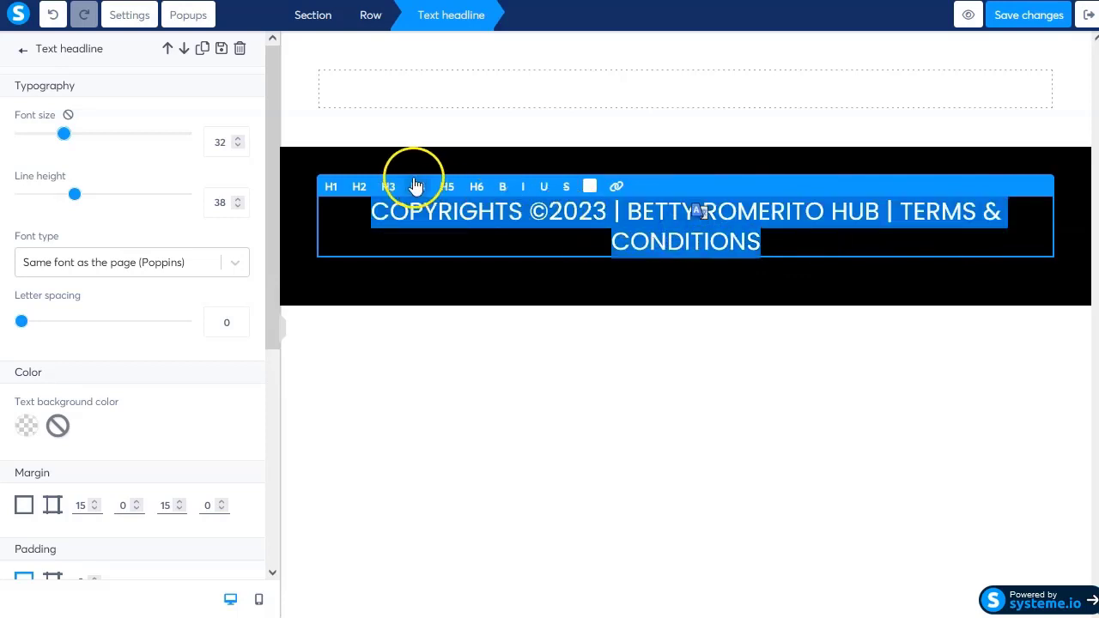
pyautogui.moveTo(64, 138); pyautogui.dragTo(54, 135)
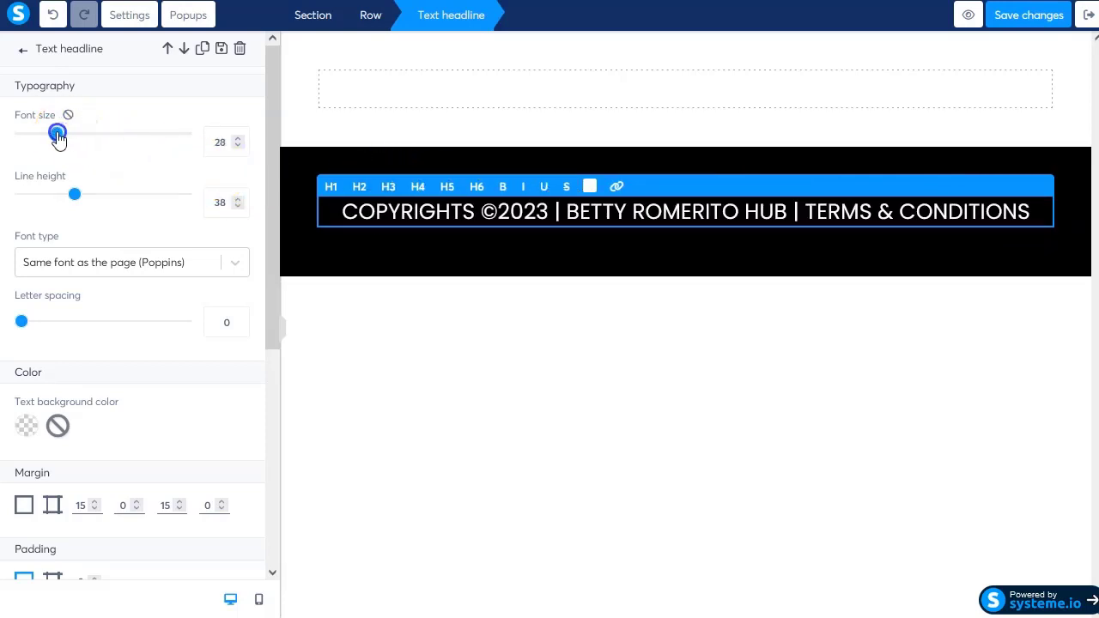
pyautogui.click(530, 316)
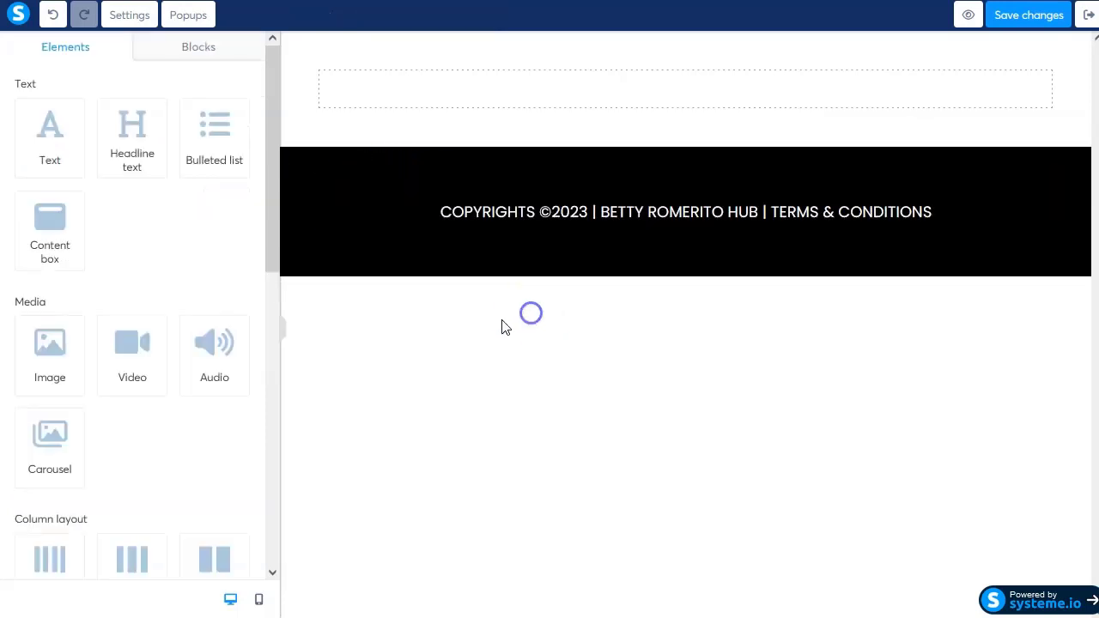
# Step: Set the black footer section's top and bottom padding to 0
pyautogui.click(670, 193)
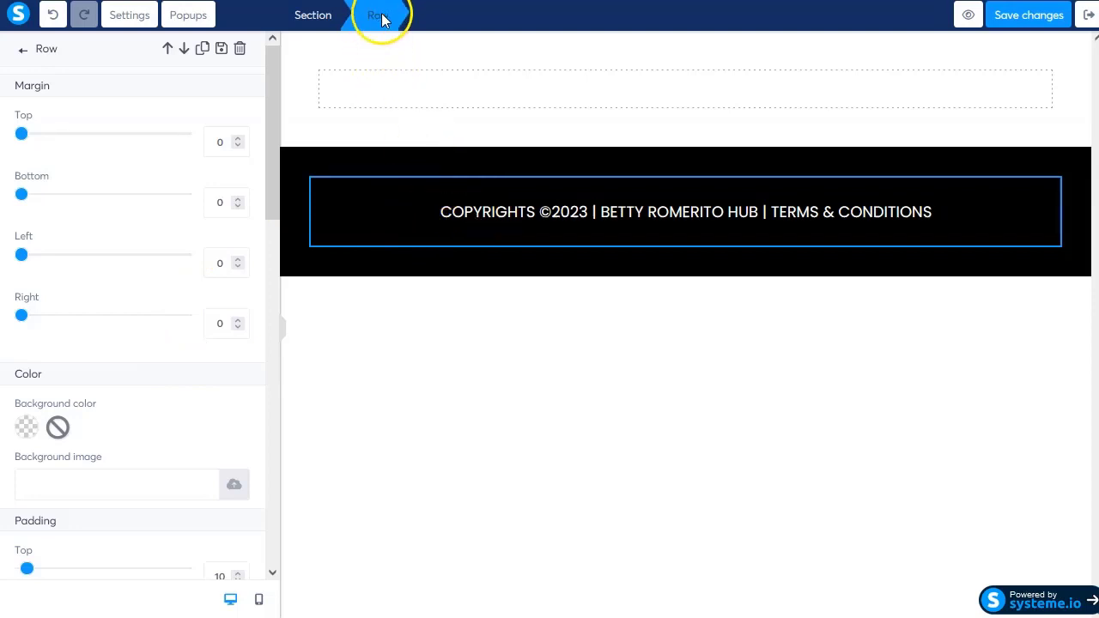
pyautogui.scroll(-4, 135, 396)
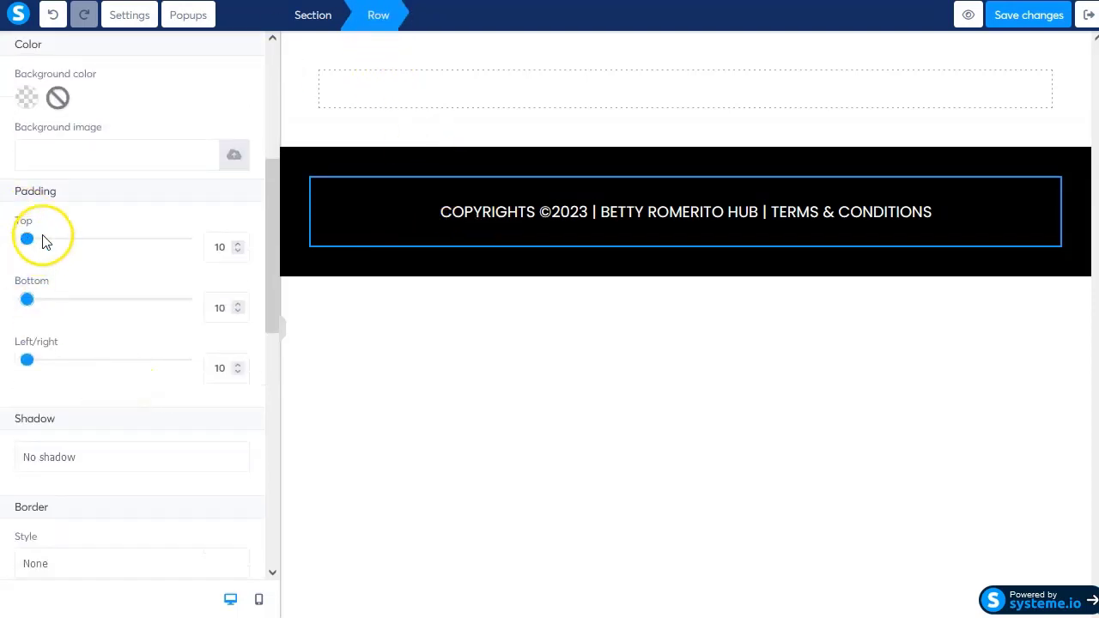
pyautogui.scroll(-1, 102, 376)
pyautogui.click(346, 203)
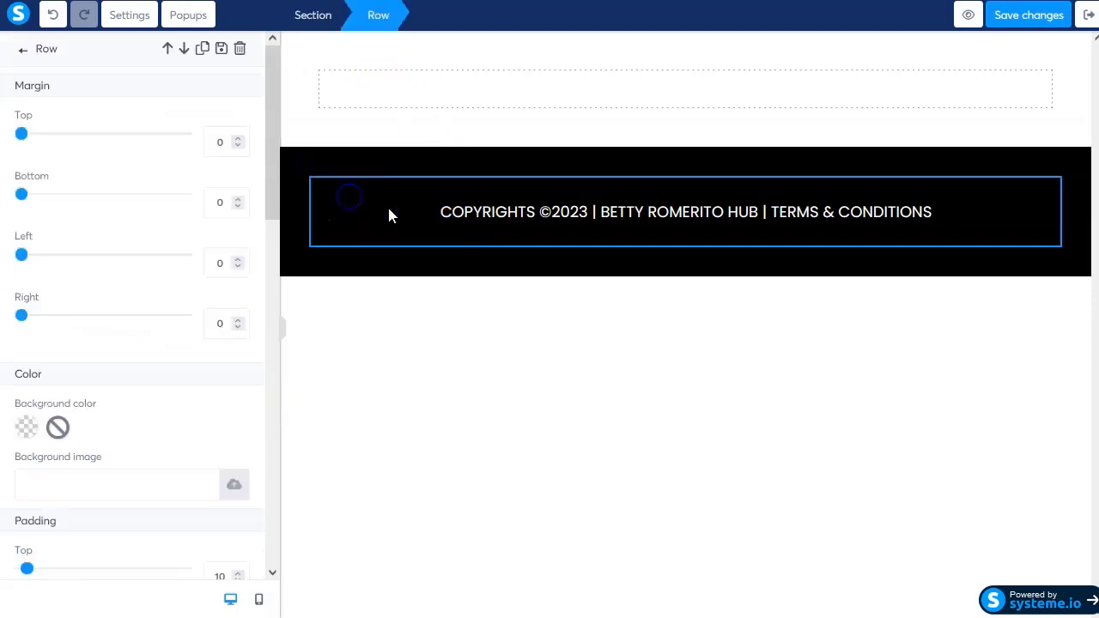
pyautogui.click(375, 167)
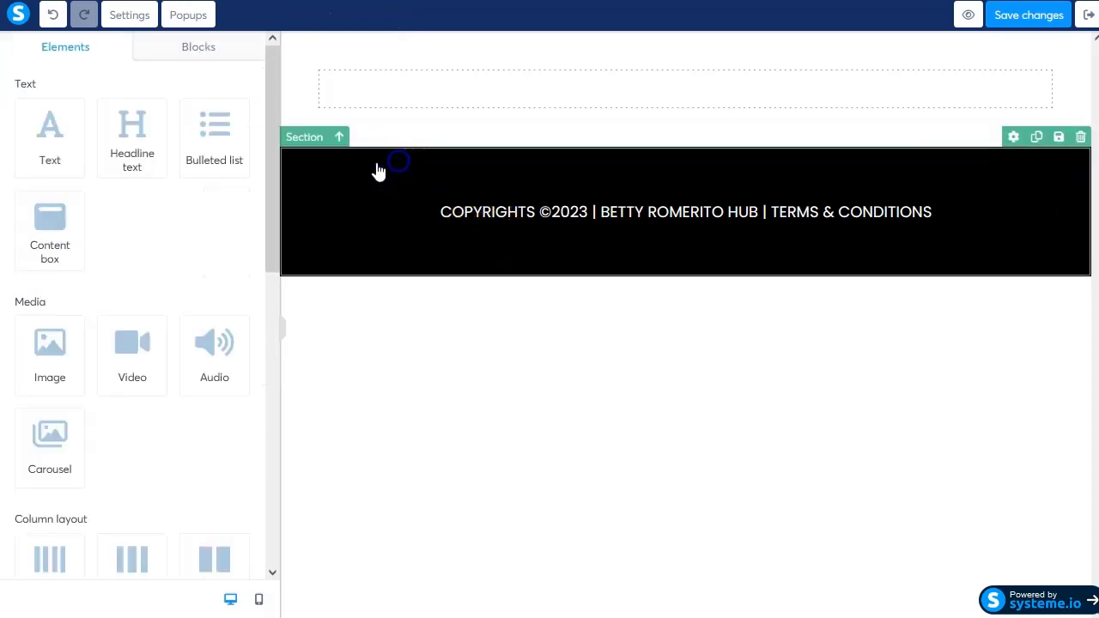
pyautogui.scroll(-6, 103, 317)
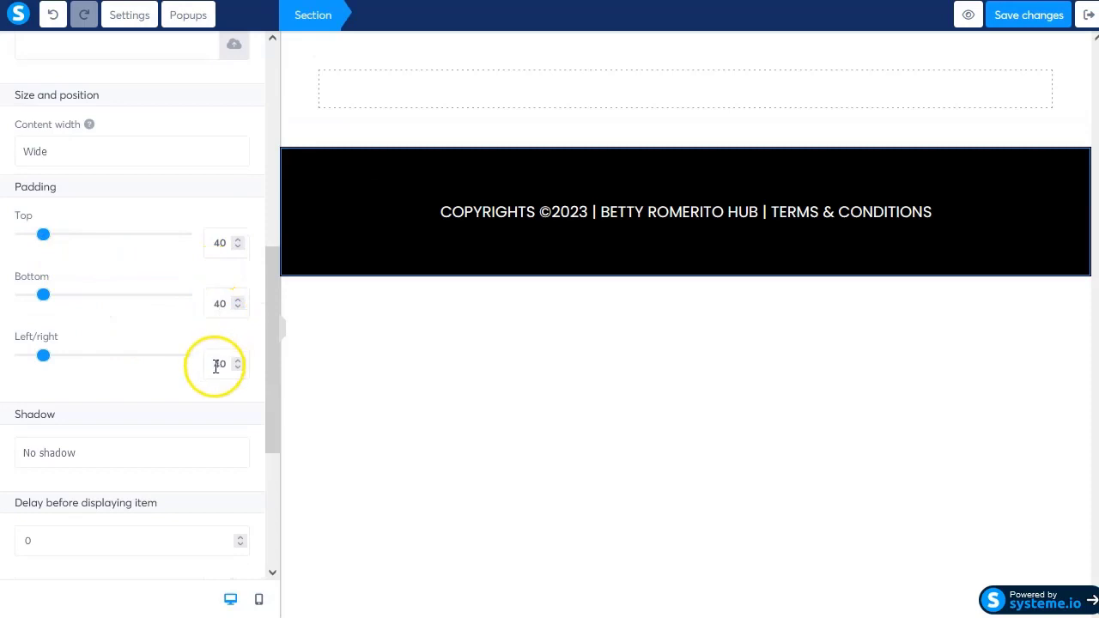
pyautogui.moveTo(44, 237); pyautogui.dragTo(16, 237)
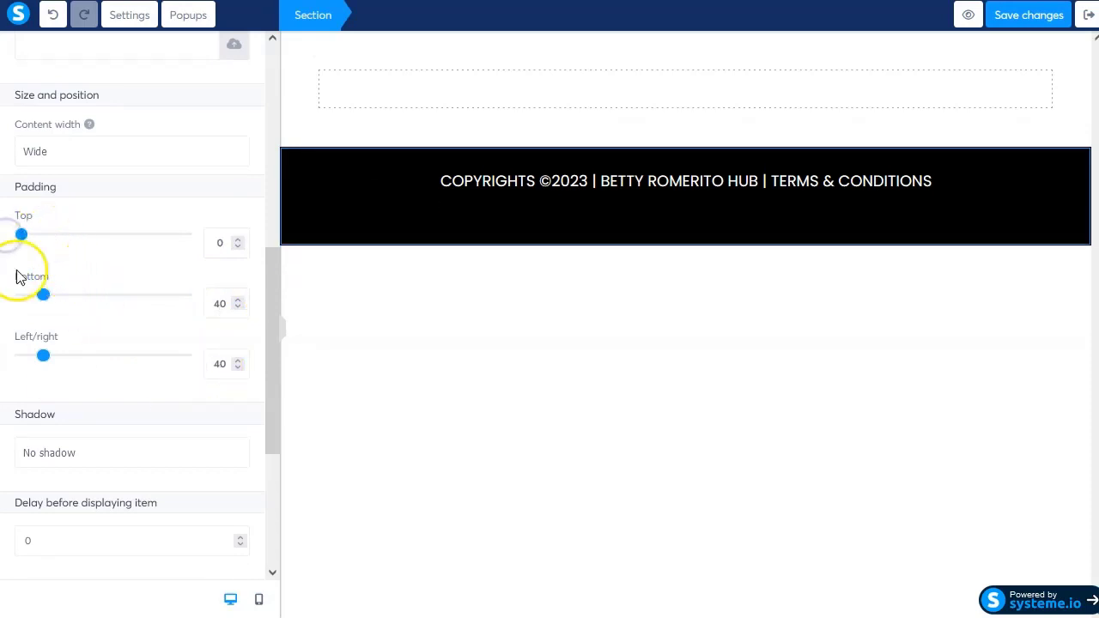
pyautogui.moveTo(43, 294); pyautogui.dragTo(16, 296)
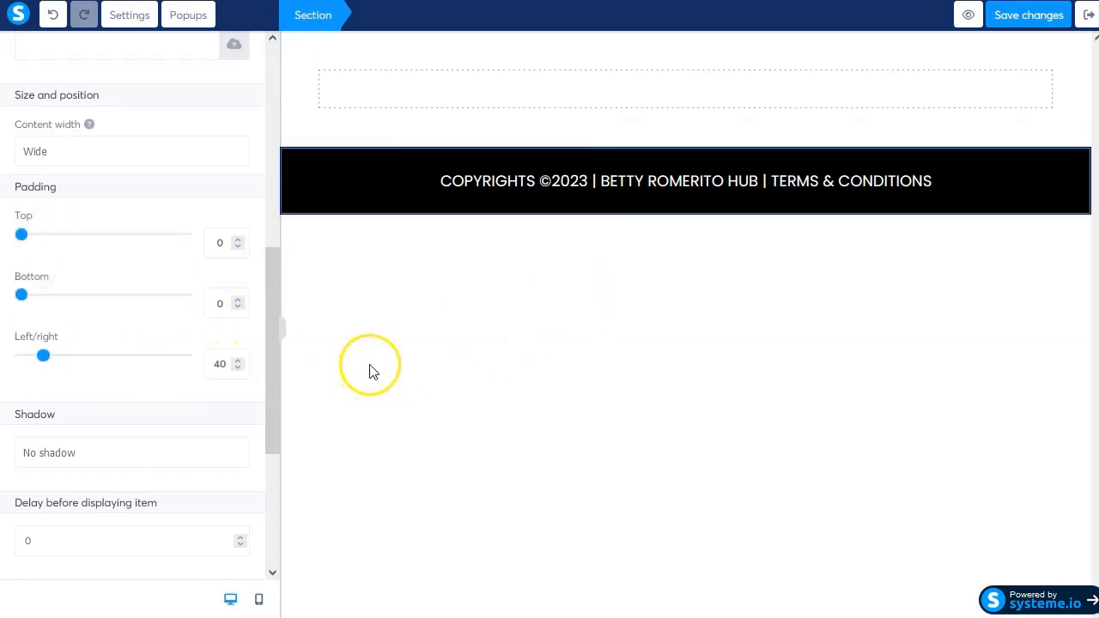
pyautogui.click(436, 275)
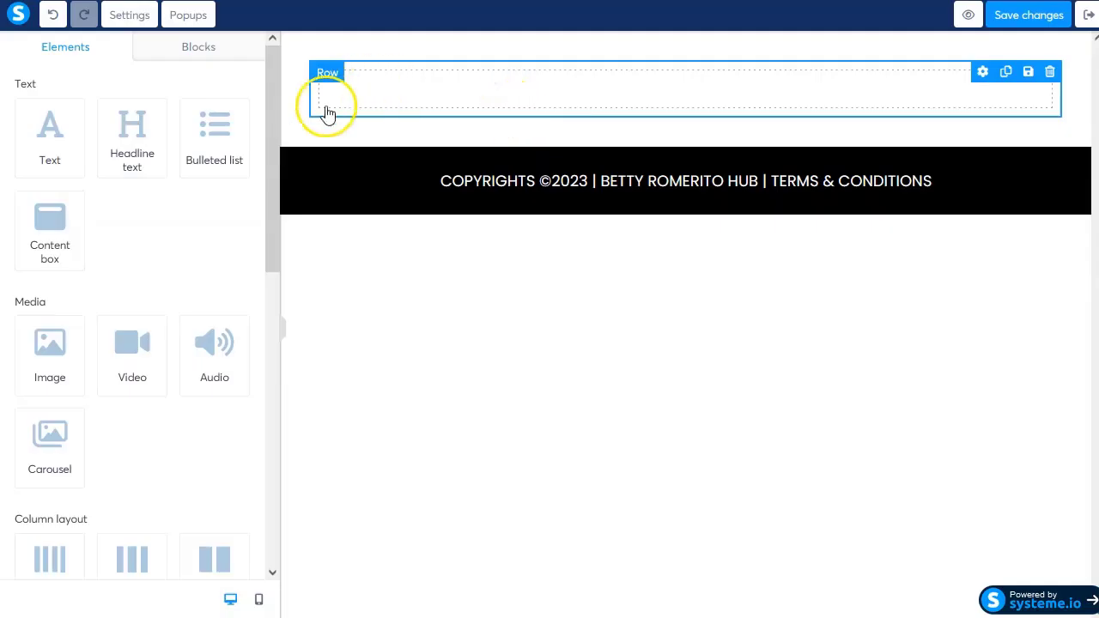
# Step: Give the empty first section the uploaded image gradientcolorsakura-17.jpg as its background
pyautogui.click(292, 128)
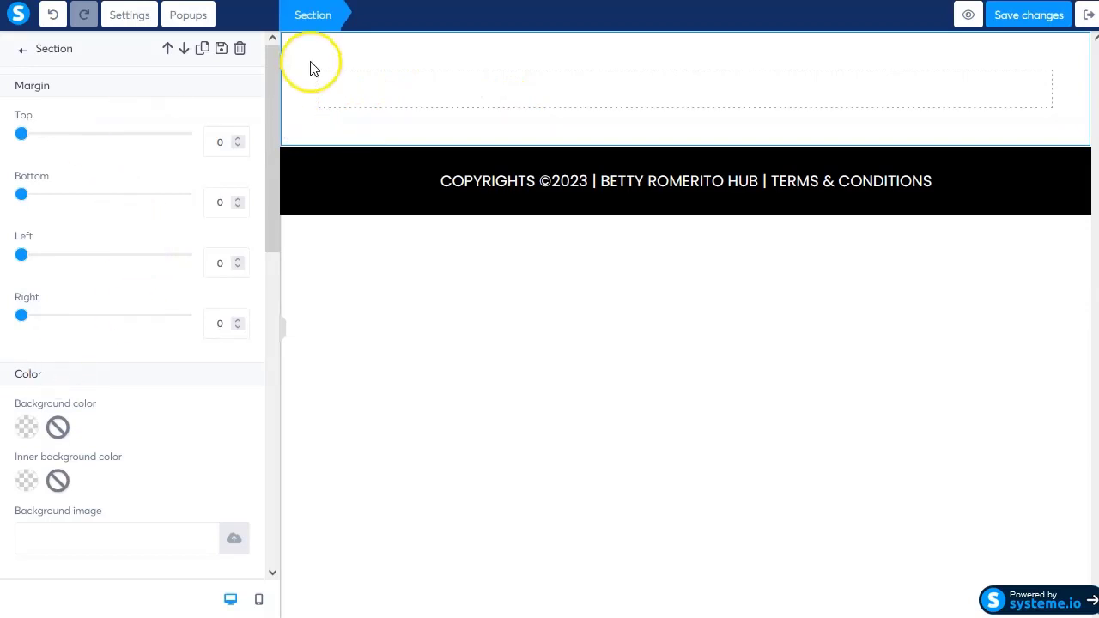
pyautogui.scroll(-2, 135, 335)
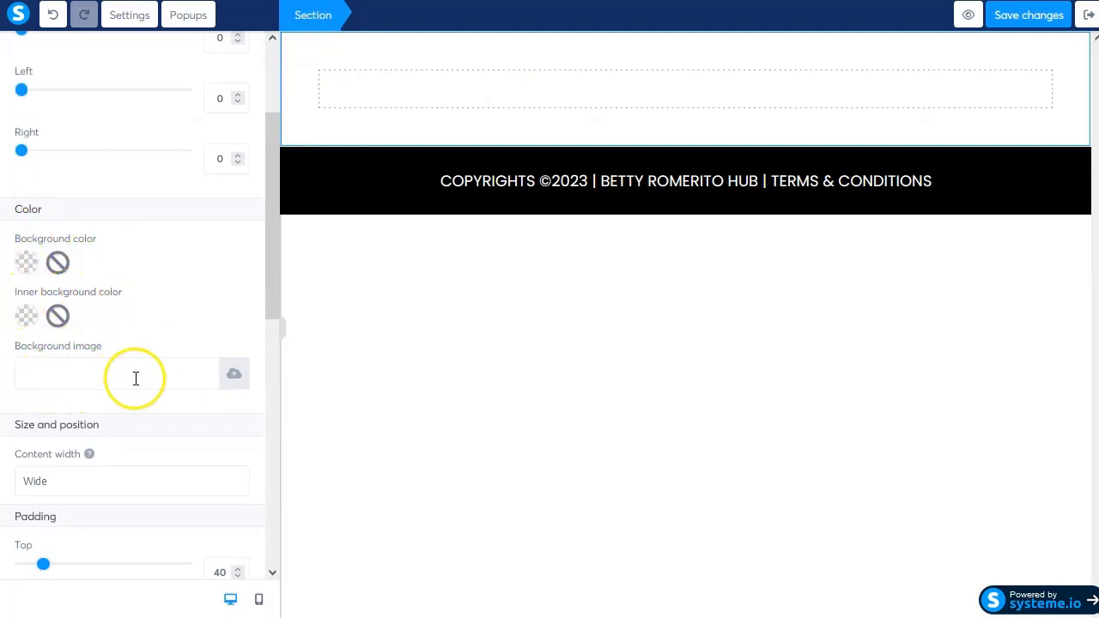
pyautogui.click(229, 383)
pyautogui.click(628, 146)
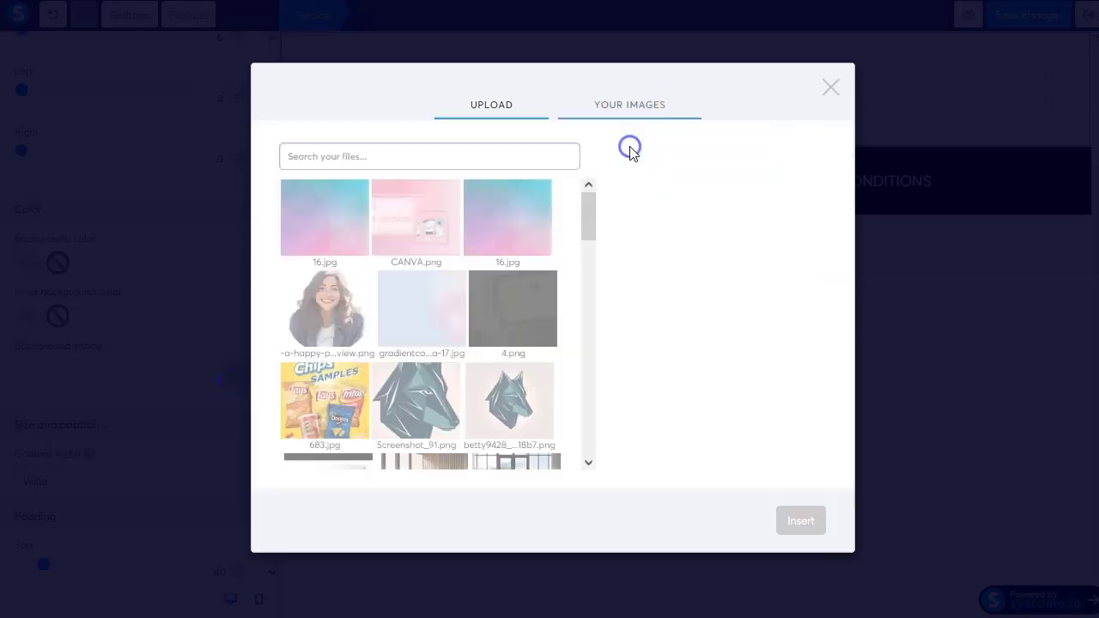
pyautogui.click(425, 302)
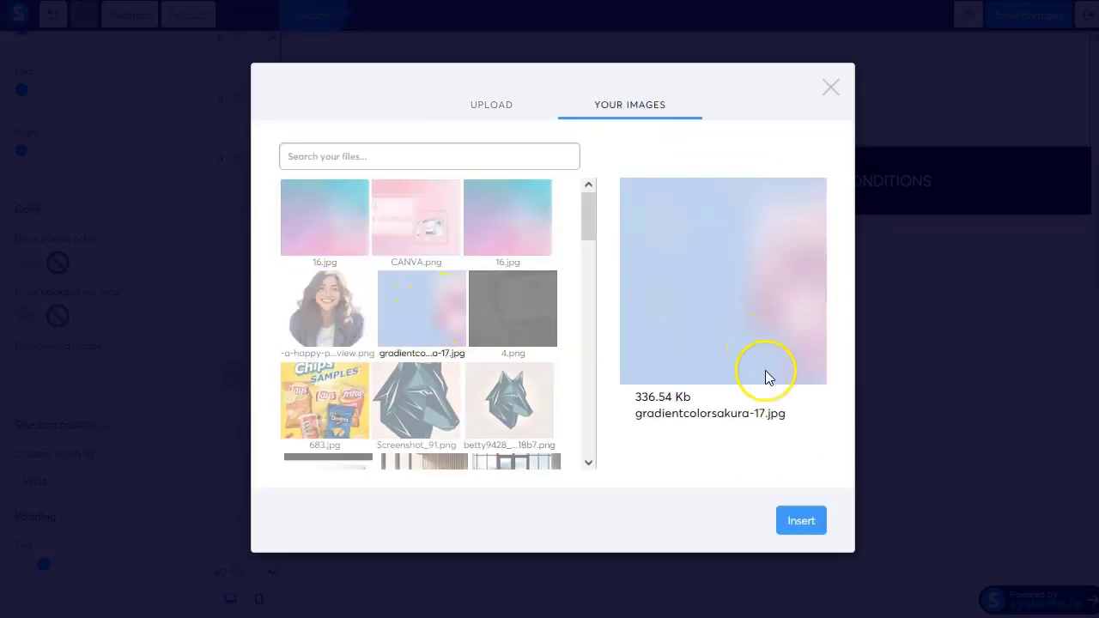
pyautogui.click(801, 521)
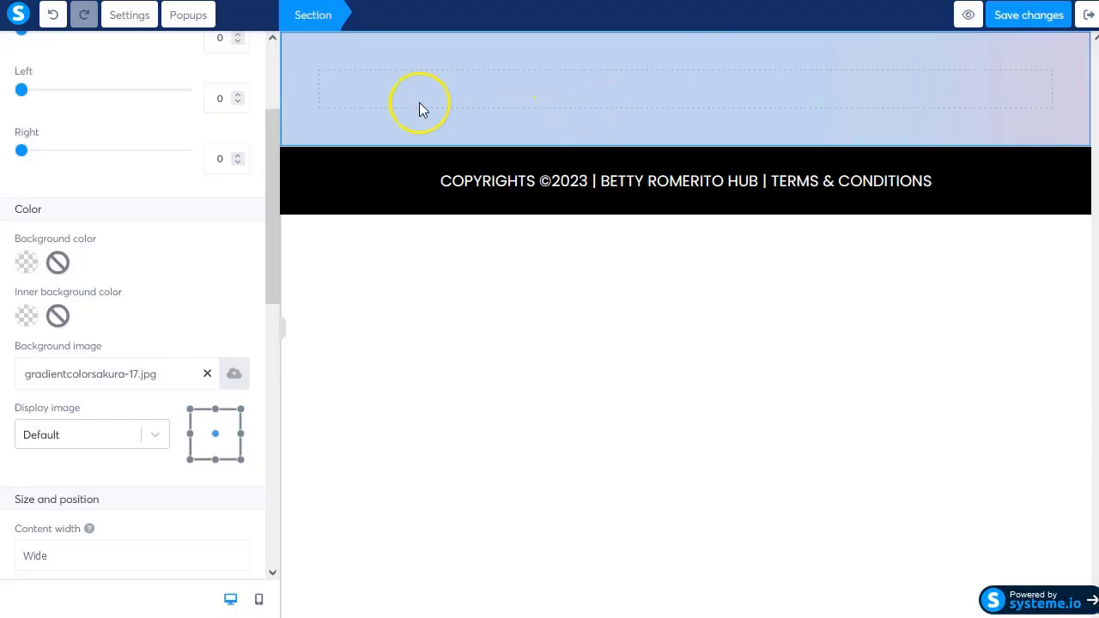
pyautogui.click(420, 108)
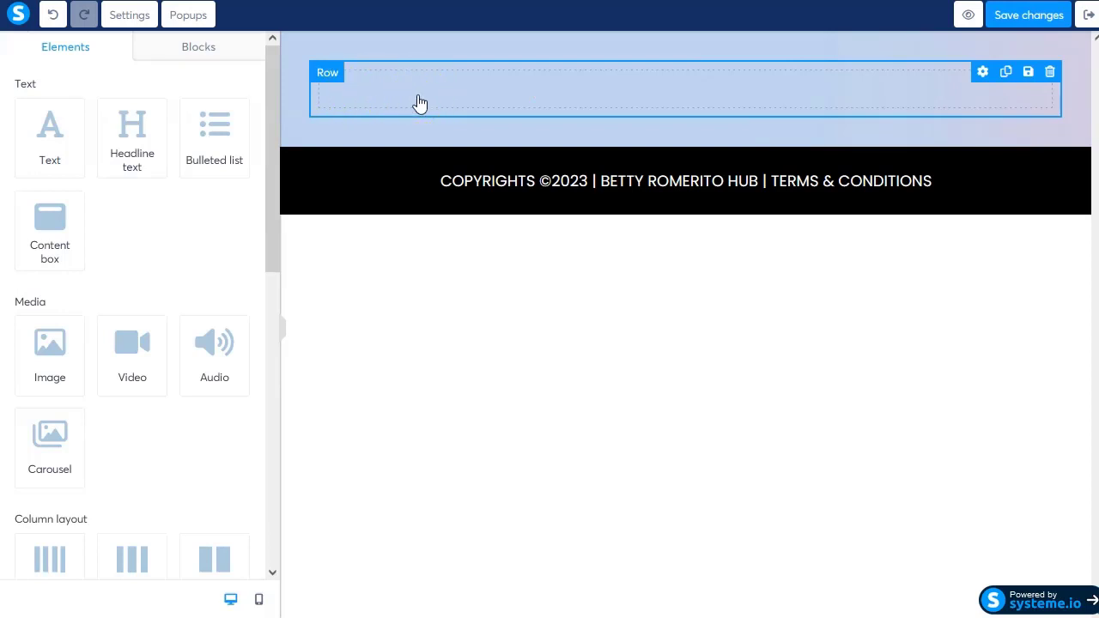
pyautogui.scroll(-4, 128, 404)
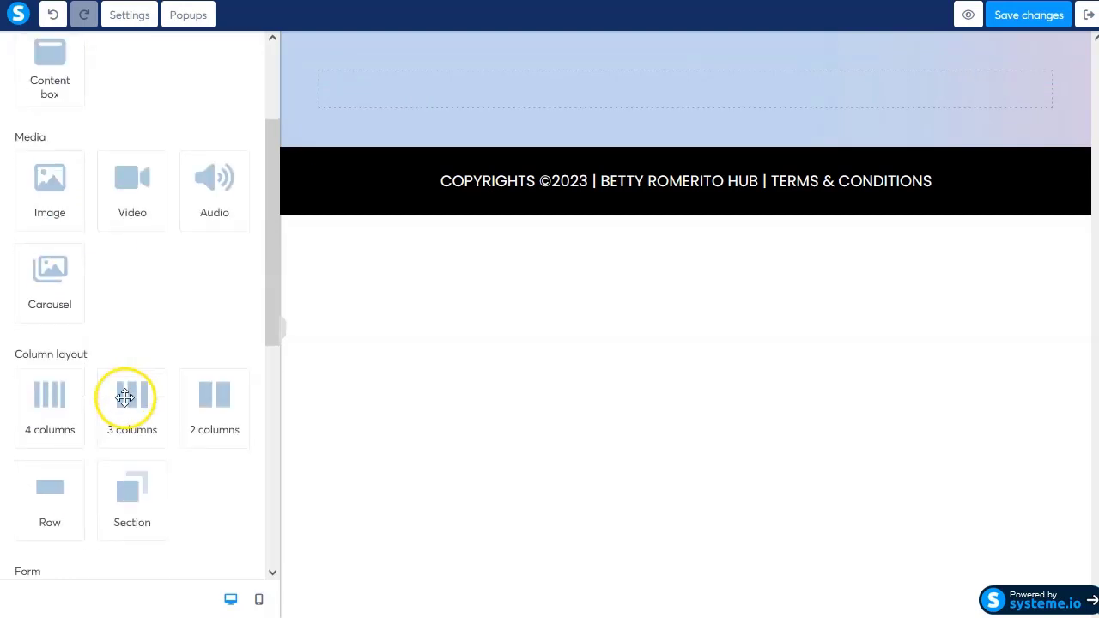
pyautogui.scroll(-4, 125, 405)
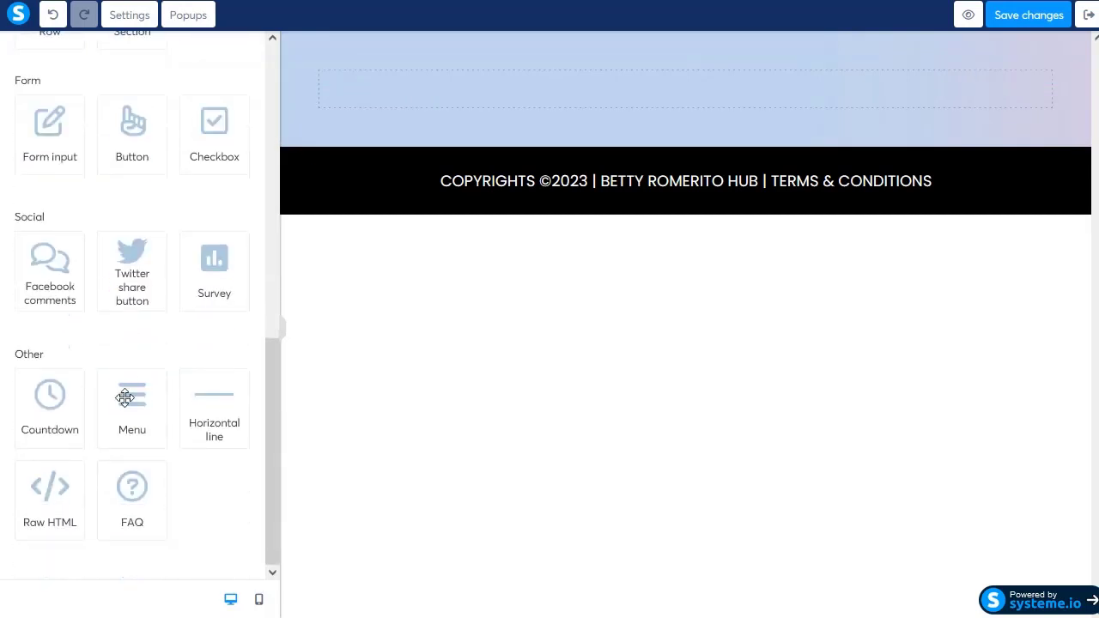
# Step: Give the row in the gradient section a solid full border in white (FFFFFF)
pyautogui.click(390, 100)
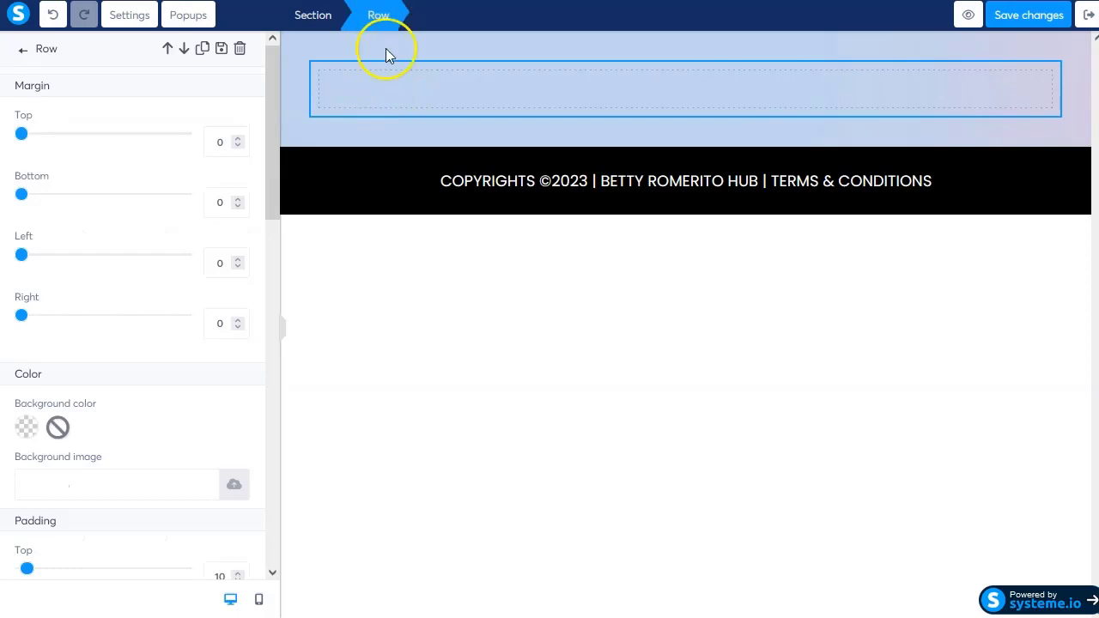
pyautogui.scroll(-6, 145, 375)
pyautogui.click(76, 239)
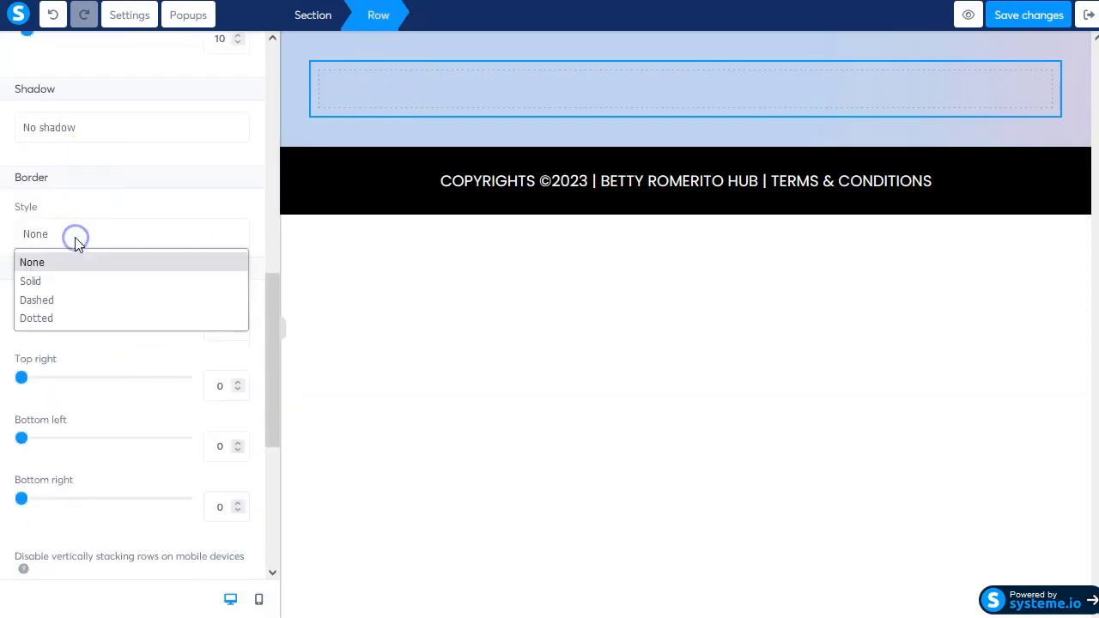
pyautogui.click(61, 280)
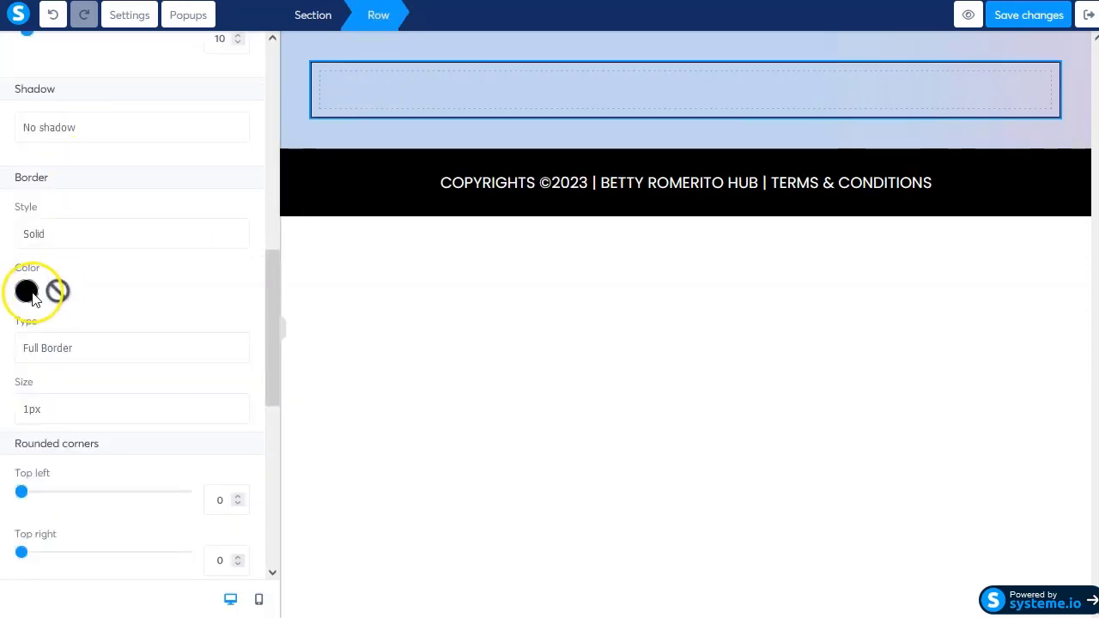
pyautogui.click(27, 292)
pyautogui.click(221, 448)
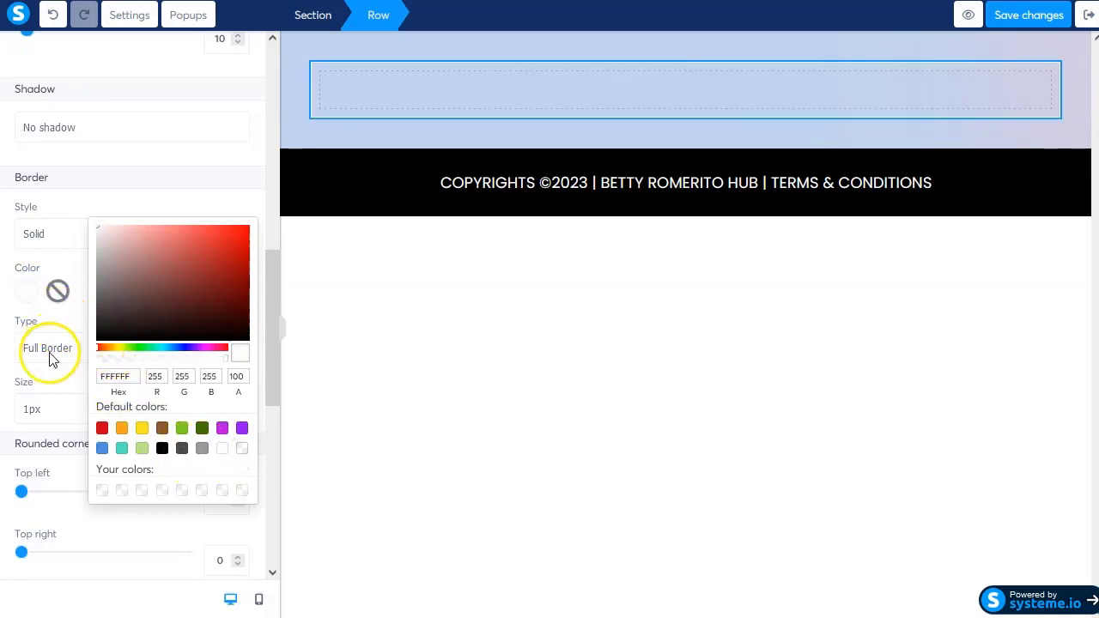
pyautogui.click(400, 327)
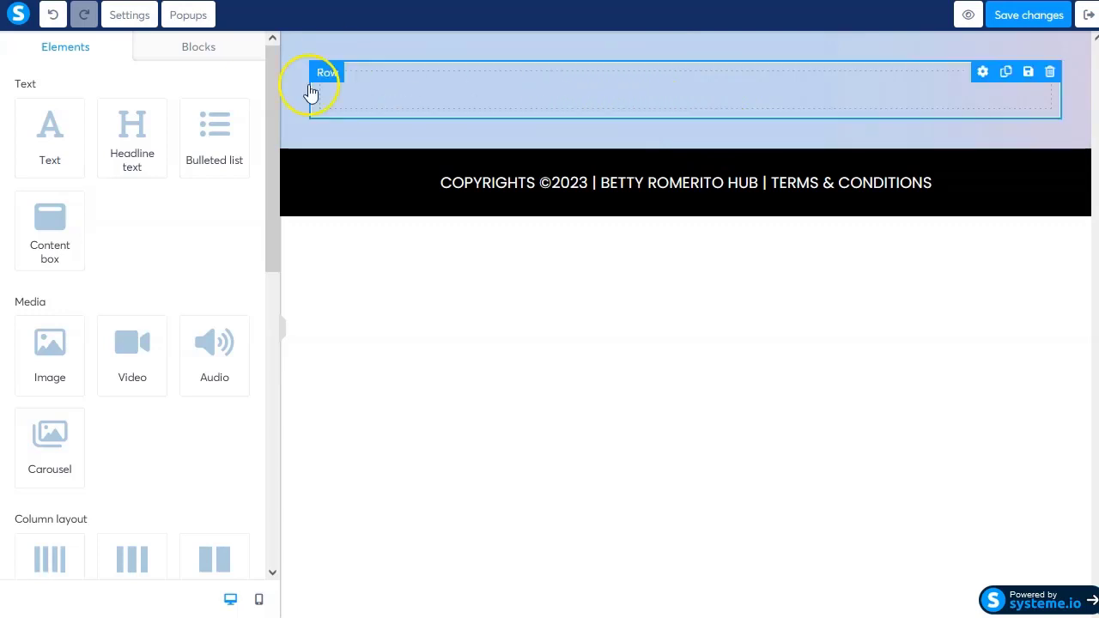
# Step: Round all four corners of the white-bordered row, using a radius of 10 for the top left corner
pyautogui.click(368, 96)
pyautogui.scroll(-3, 146, 352)
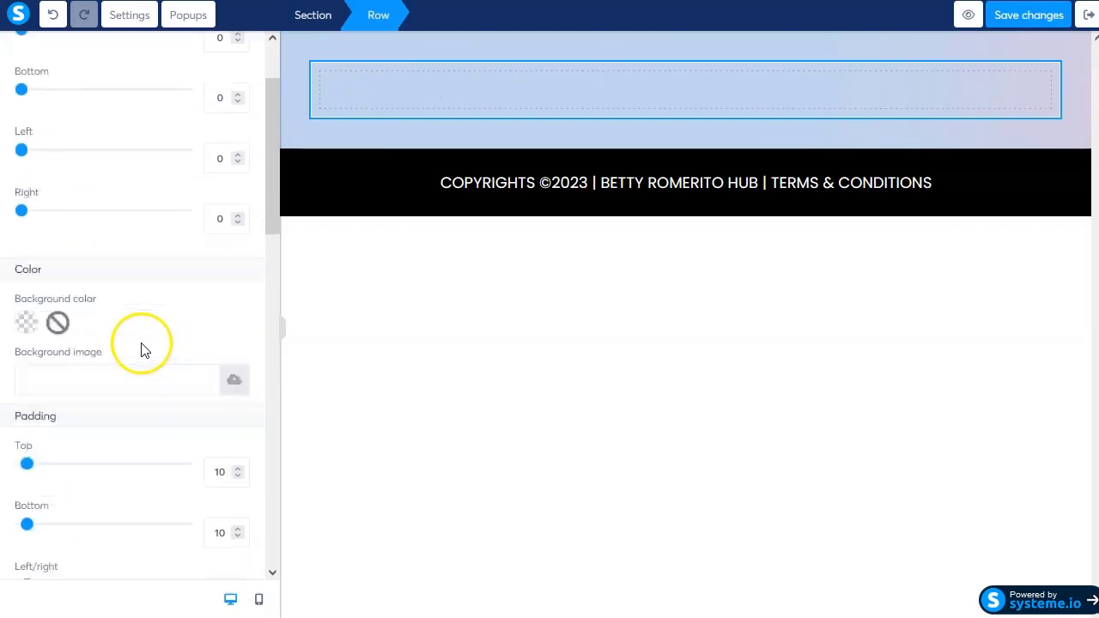
pyautogui.scroll(-6, 105, 375)
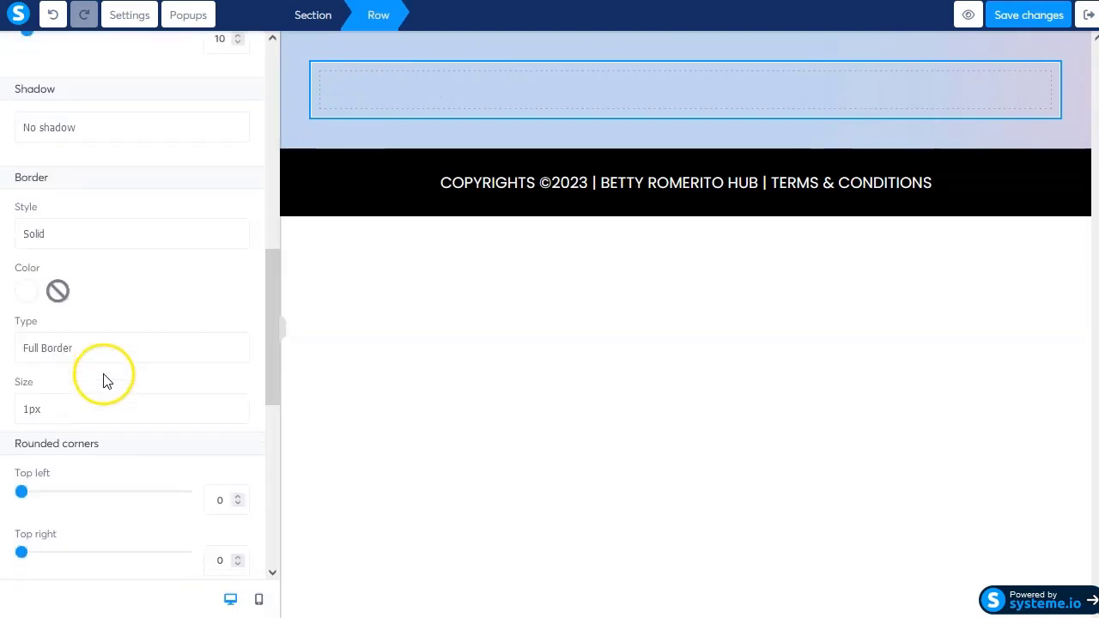
pyautogui.scroll(-3, 56, 188)
pyautogui.click(212, 255)
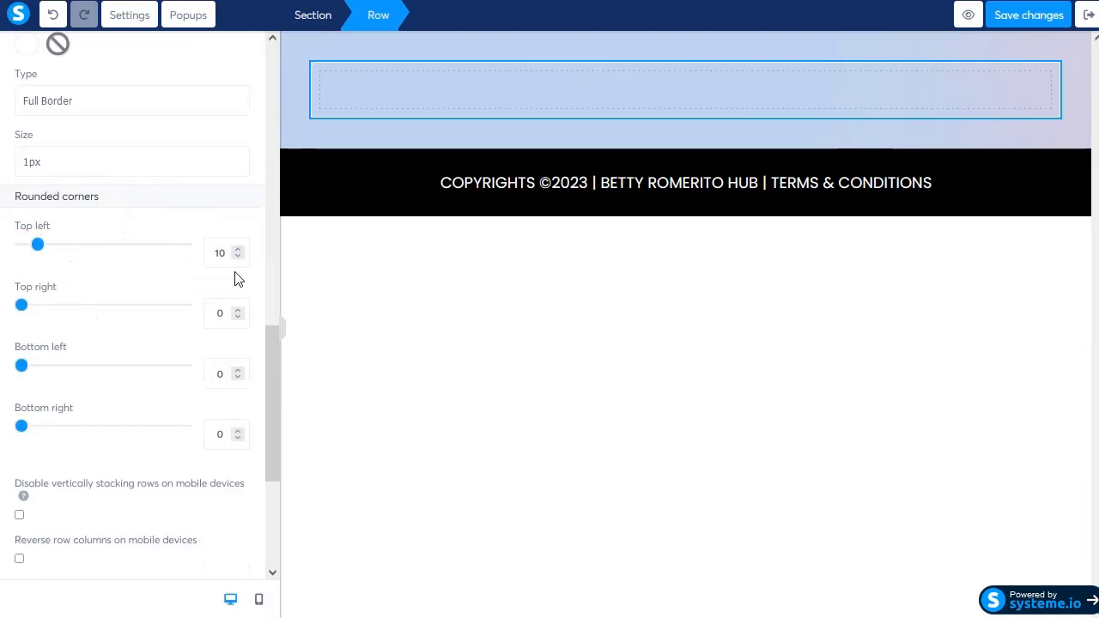
pyautogui.click(350, 152)
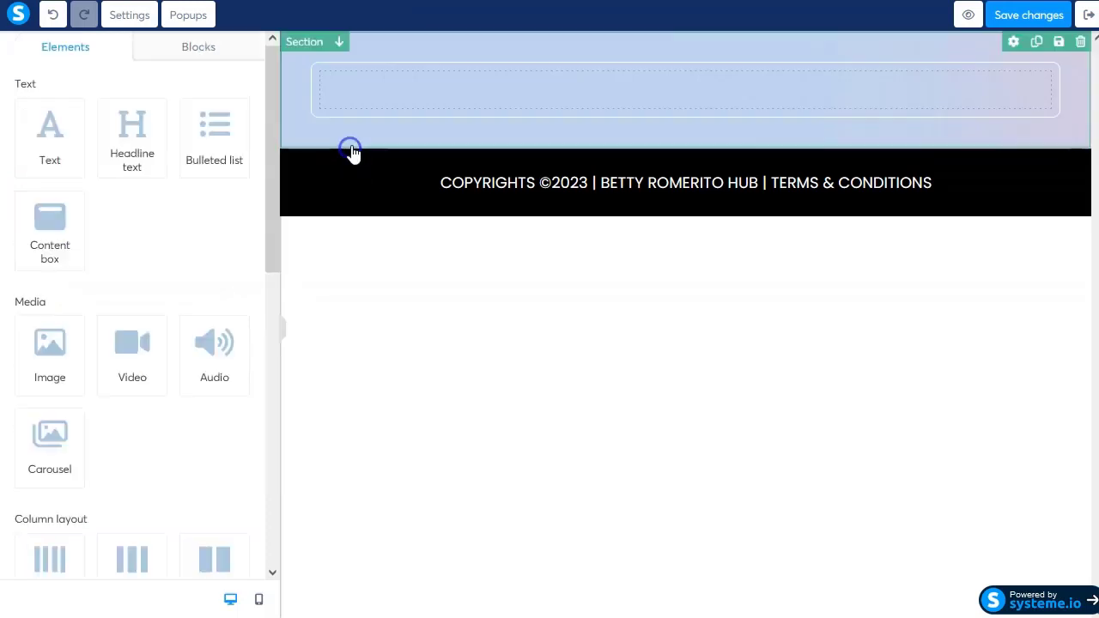
# Step: Place a two-column layout inside the white-bordered row and leave its settings
pyautogui.click(404, 80)
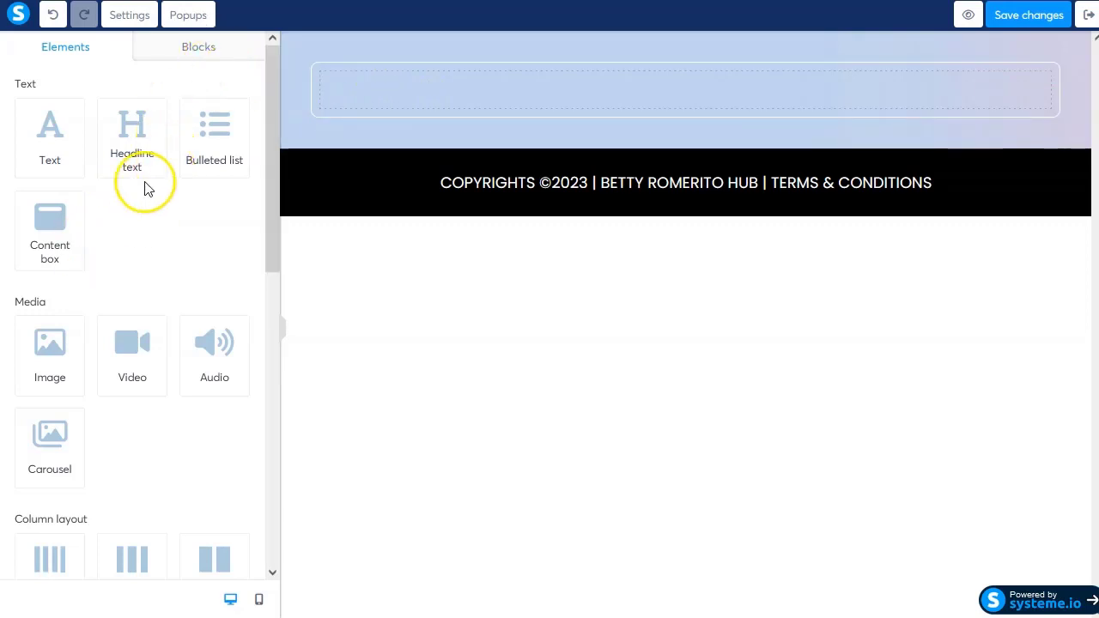
pyautogui.scroll(-4, 109, 241)
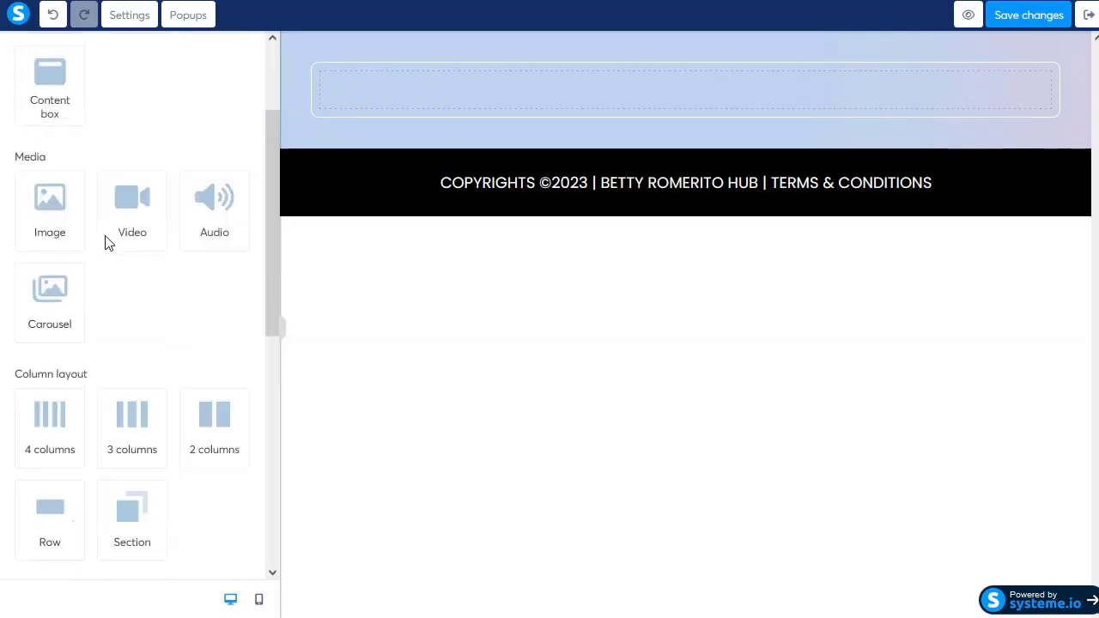
pyautogui.moveTo(211, 240); pyautogui.dragTo(606, 102)
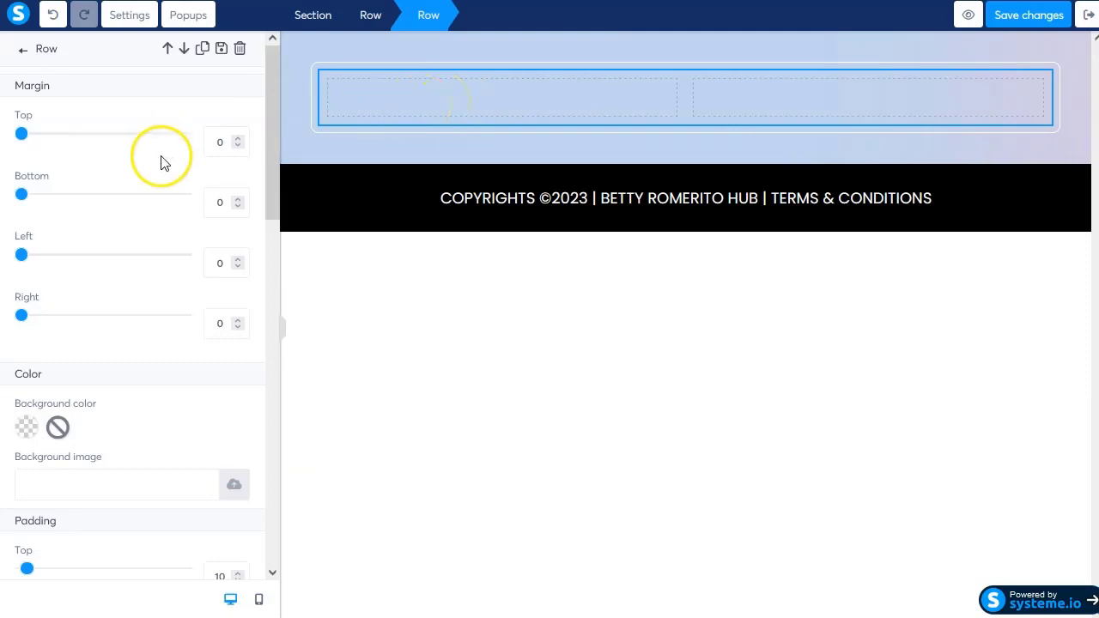
pyautogui.click(22, 49)
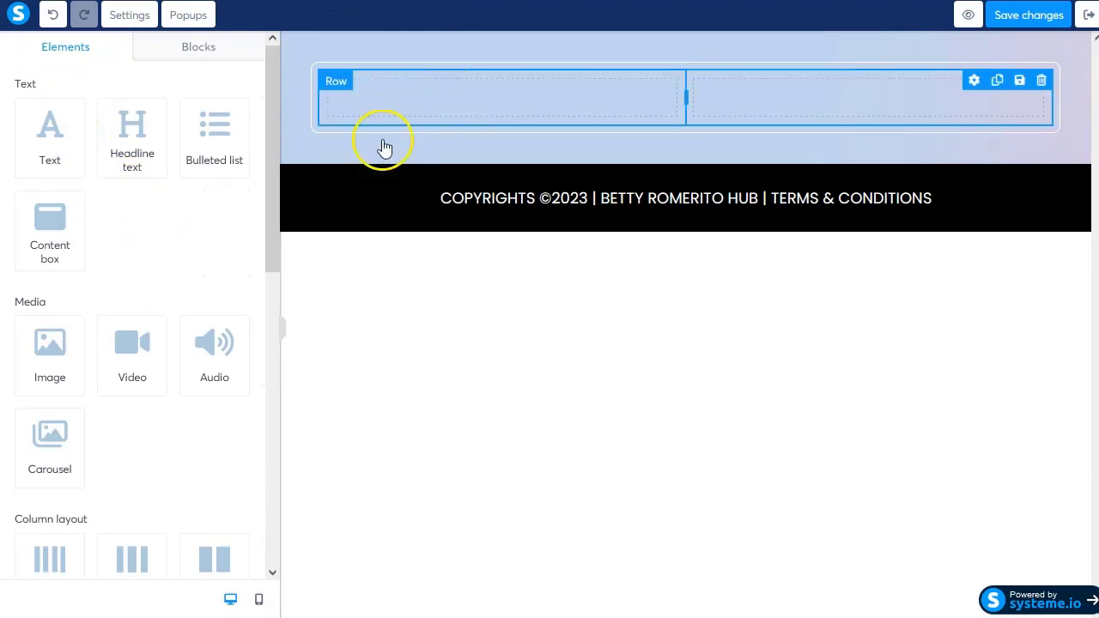